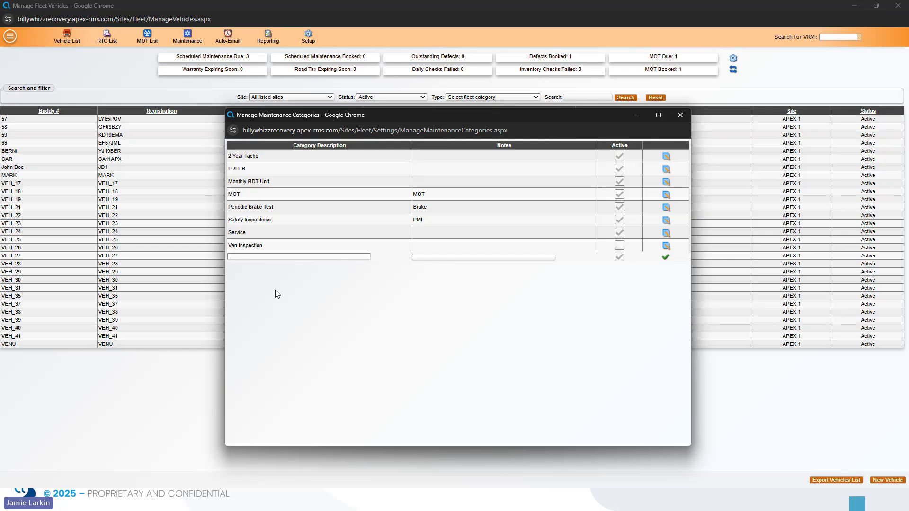
# Add two maintenance categories named 'Demo 1' and 'Demo 2'.
pyautogui.click(270, 256)
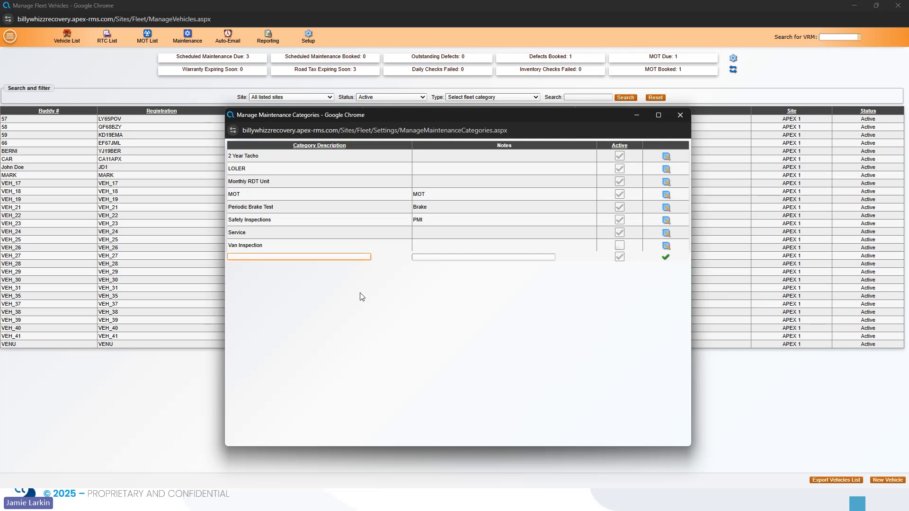
pyautogui.write('Demo 1')
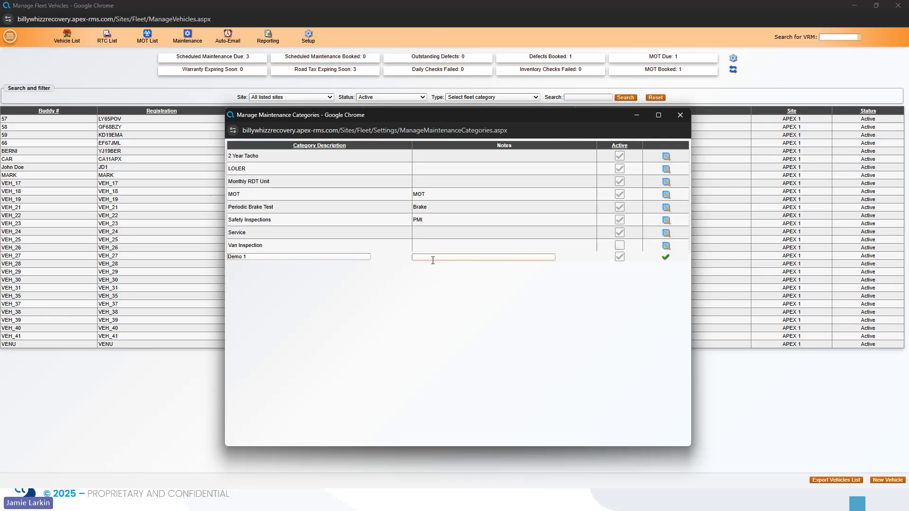
pyautogui.click(666, 257)
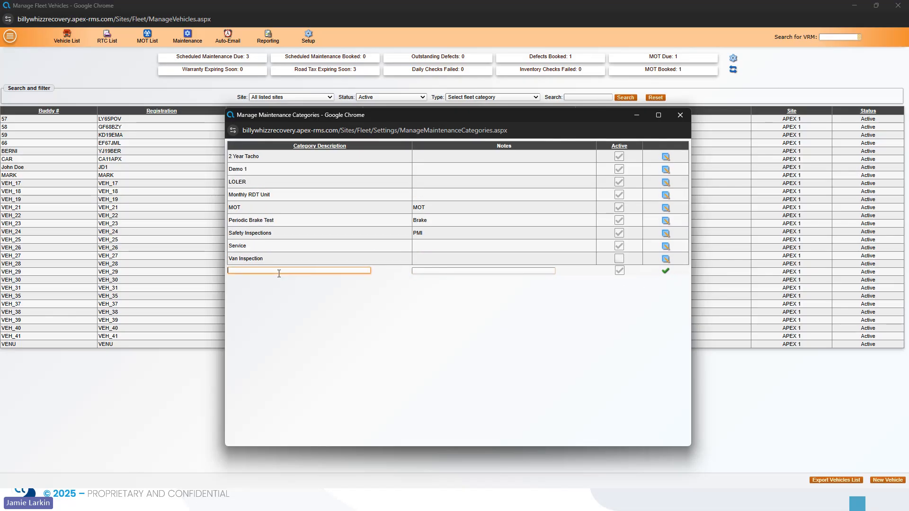
pyautogui.write('Demo 2')
pyautogui.click(665, 272)
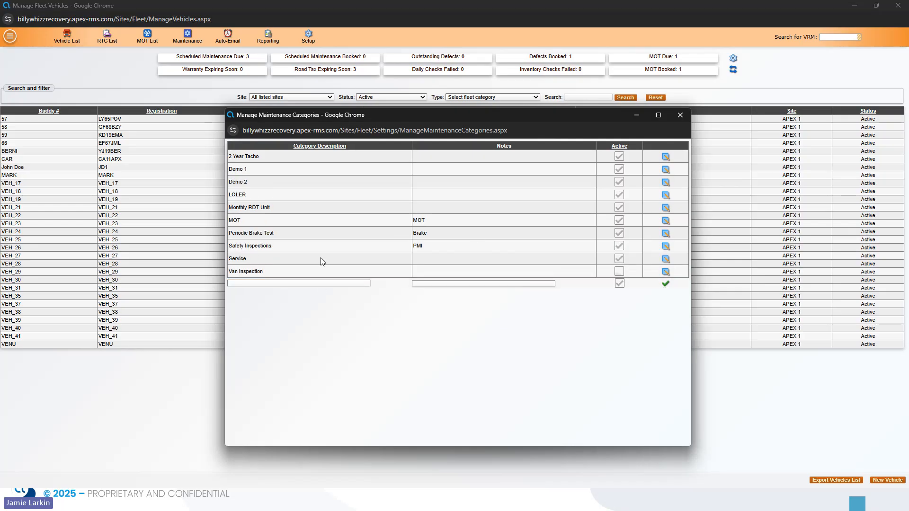
# Create and save a new maintenance schedule named 'Demo' under Setup > Maintenance Schedules.
pyautogui.click(679, 117)
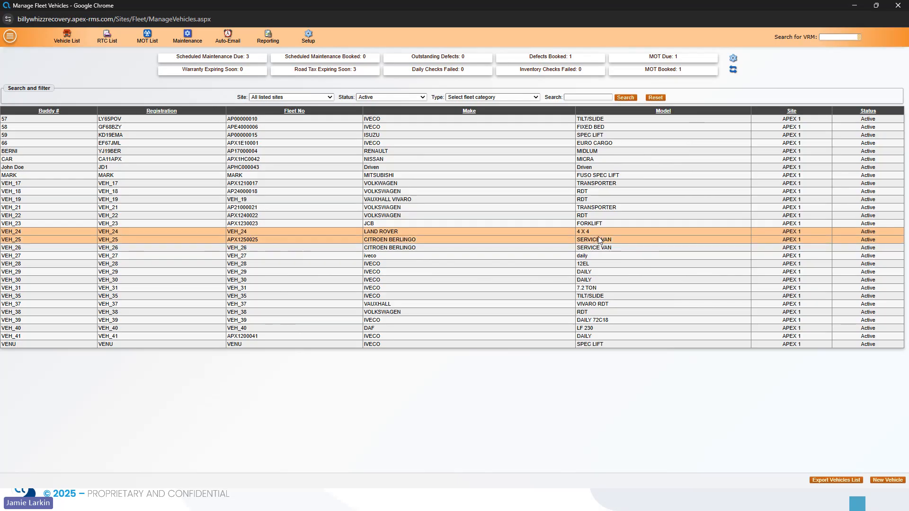
pyautogui.click(308, 38)
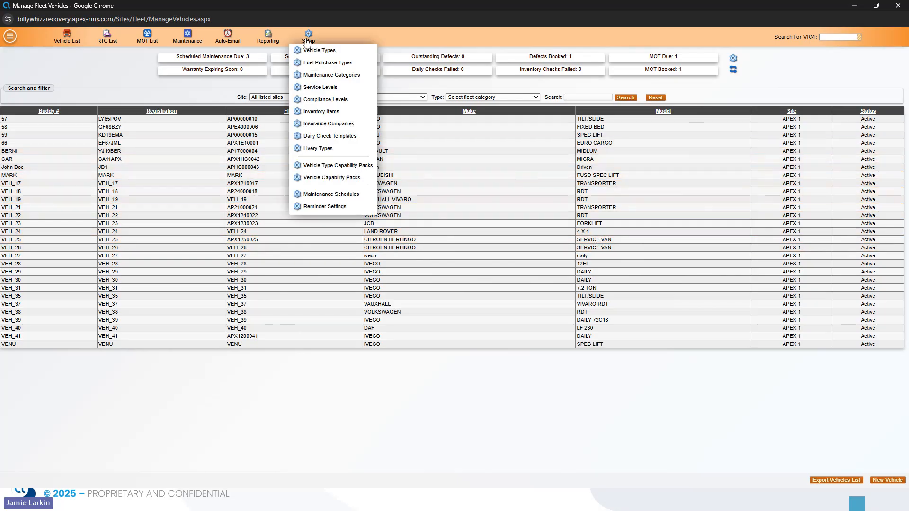
pyautogui.click(335, 196)
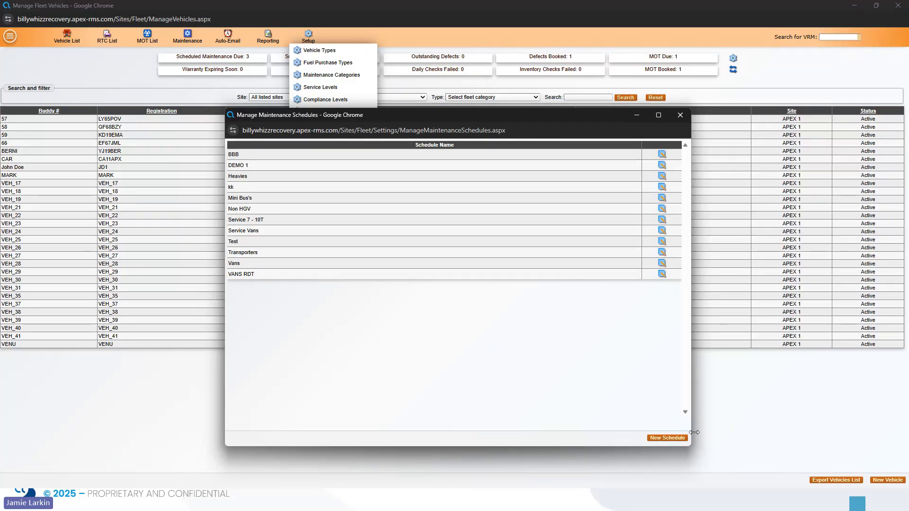
pyautogui.click(667, 438)
pyautogui.click(361, 201)
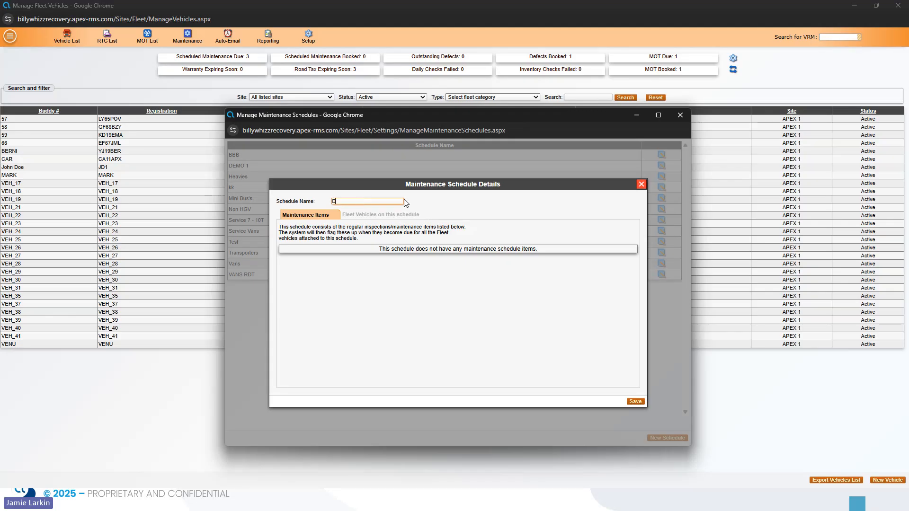
pyautogui.write('Demo')
pyautogui.click(634, 401)
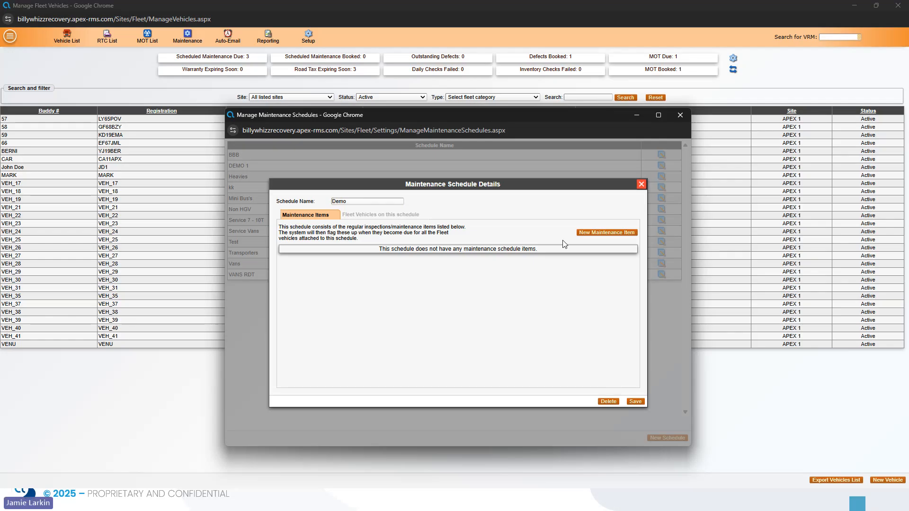
# Add a Demo 1 maintenance item (category Demo 1, repeating 6 Weekly) and save the schedule.
pyautogui.click(599, 237)
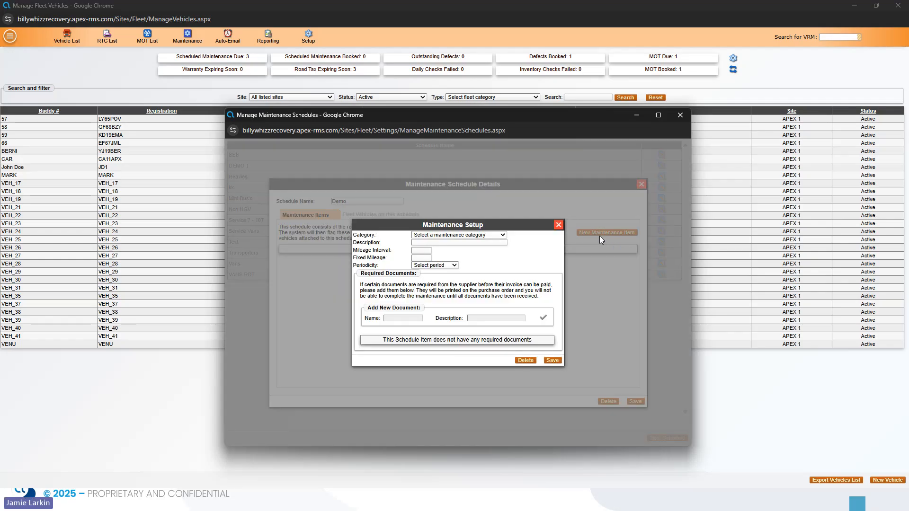
pyautogui.click(495, 242)
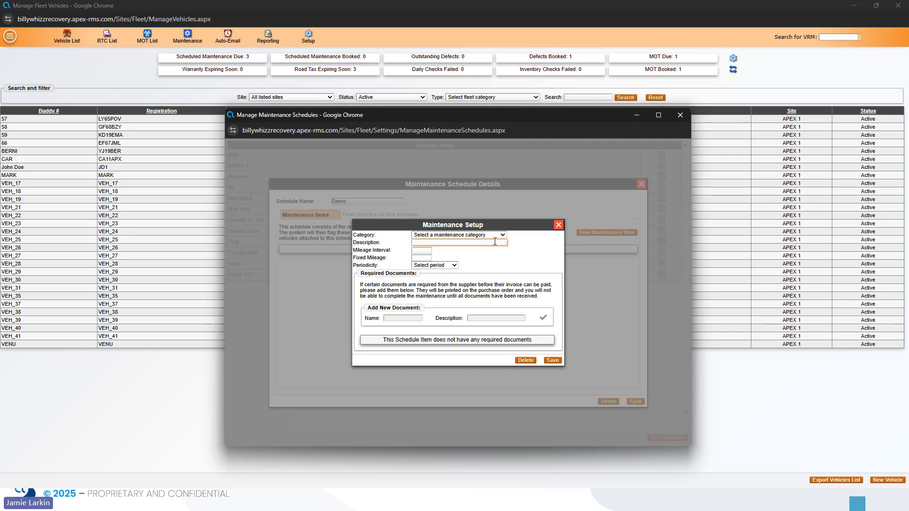
pyautogui.click(466, 235)
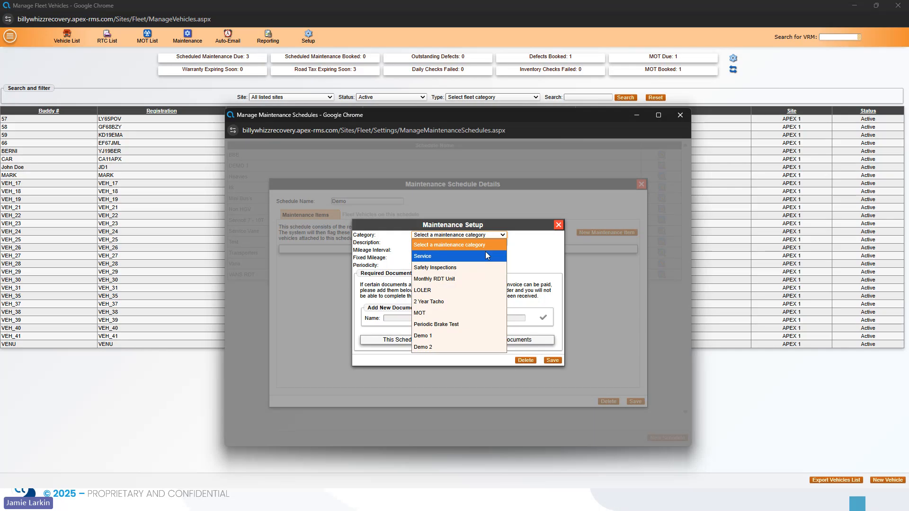
pyautogui.click(449, 336)
pyautogui.click(462, 243)
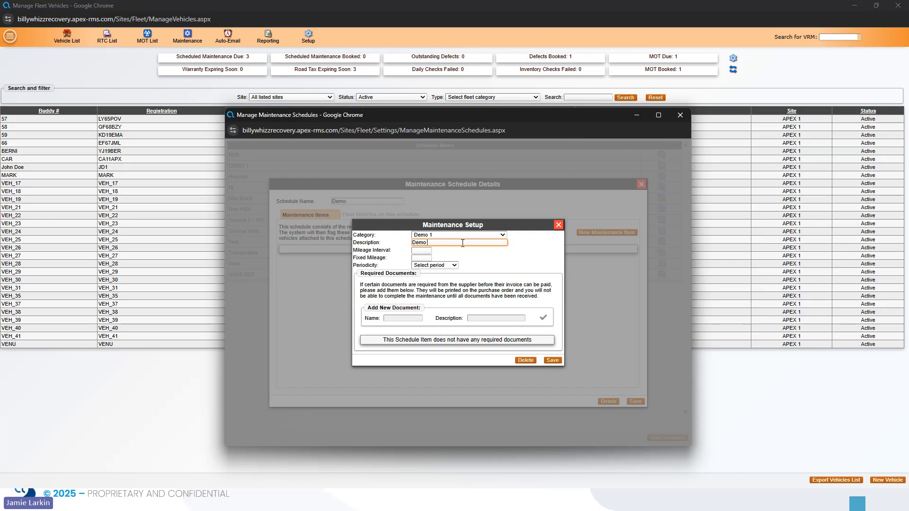
pyautogui.write('1')
pyautogui.click(422, 251)
pyautogui.click(457, 265)
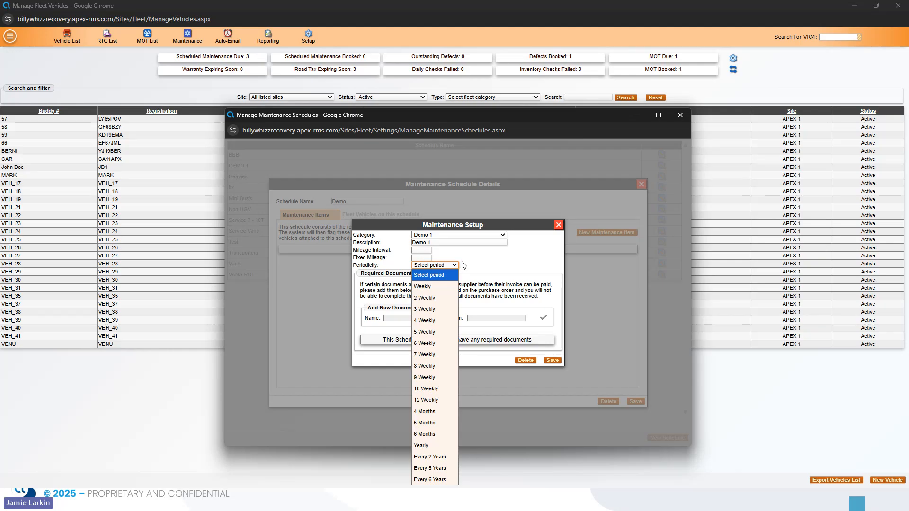
pyautogui.click(439, 343)
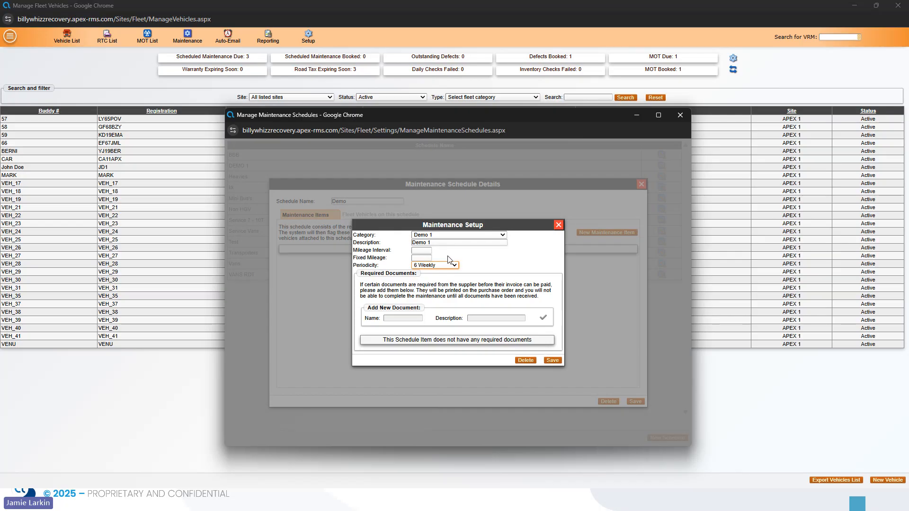
pyautogui.click(552, 360)
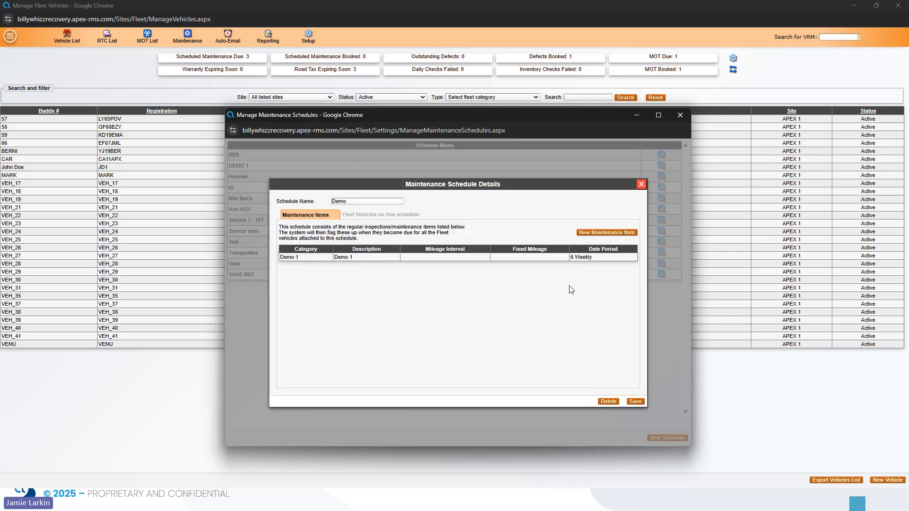
pyautogui.click(635, 403)
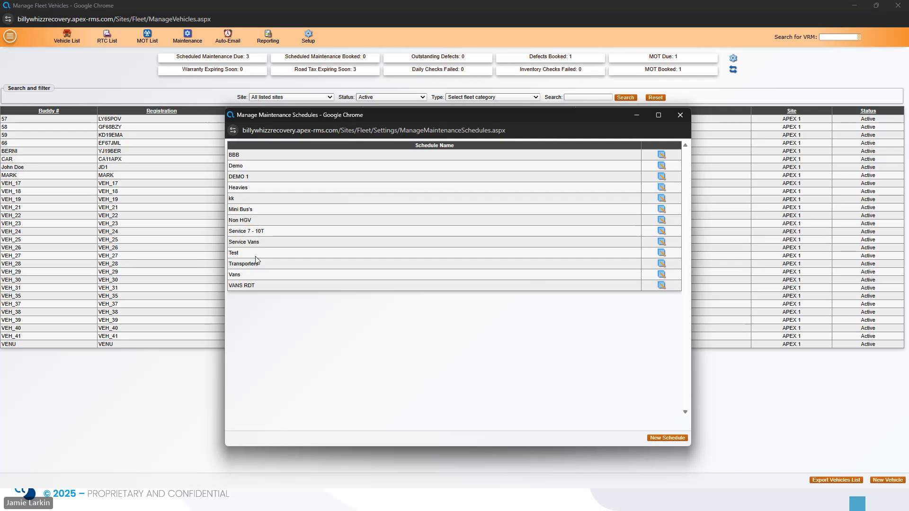
pyautogui.click(682, 118)
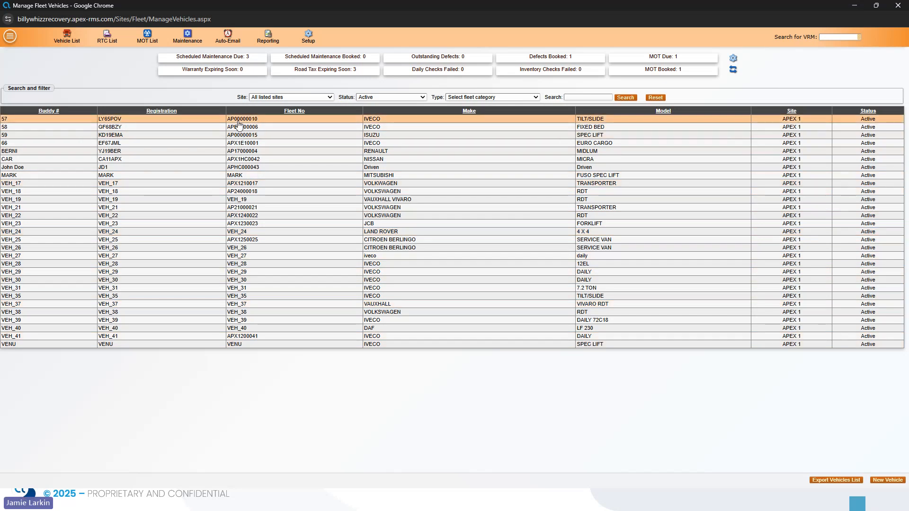
pyautogui.click(239, 122)
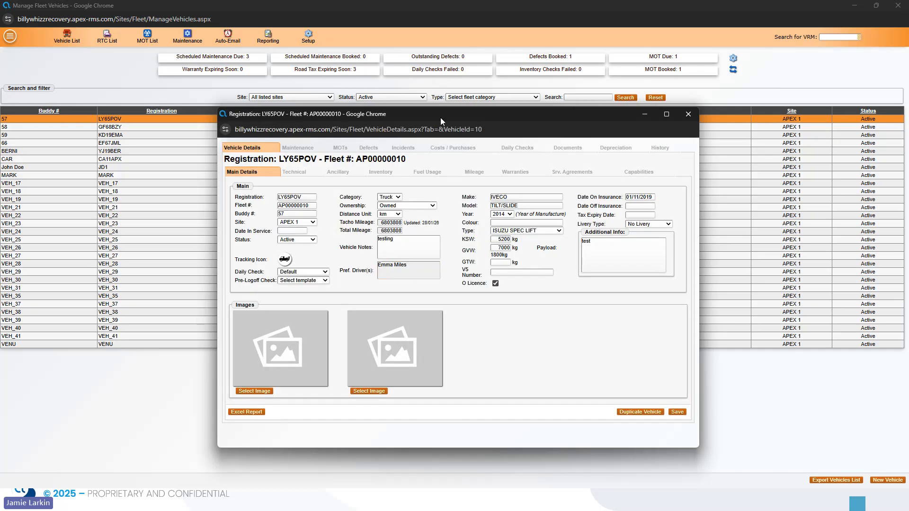
pyautogui.moveTo(440, 117); pyautogui.dragTo(407, 116)
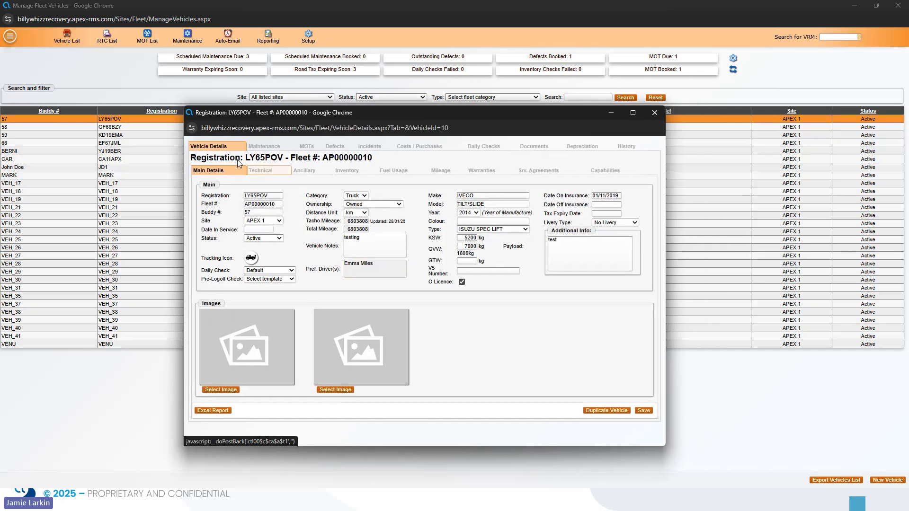
pyautogui.click(257, 174)
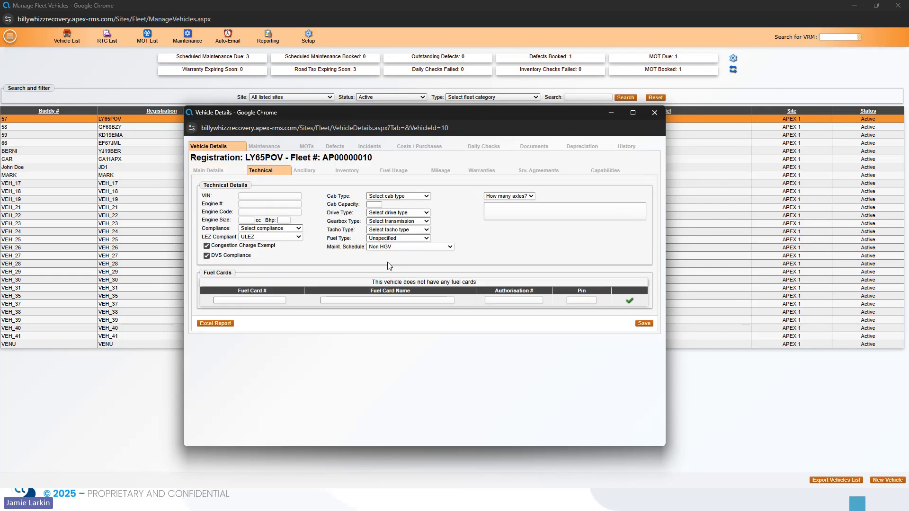
pyautogui.click(409, 247)
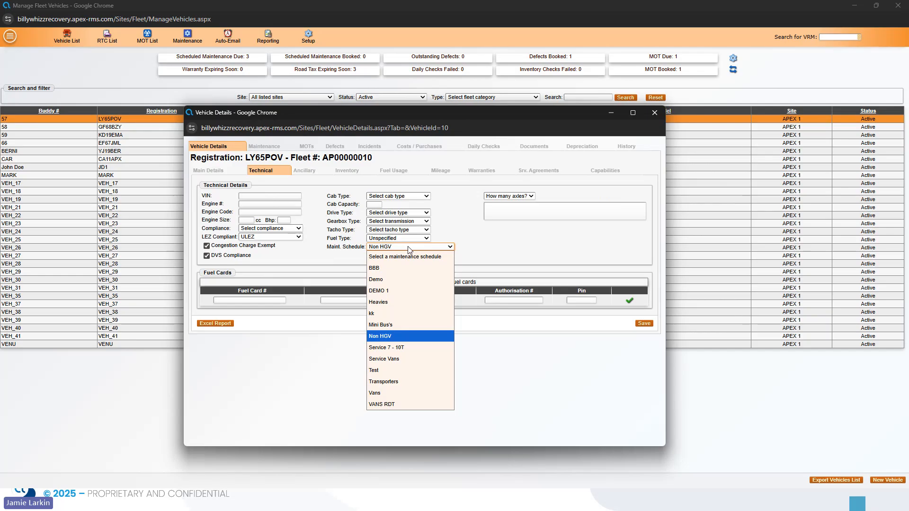
pyautogui.click(389, 283)
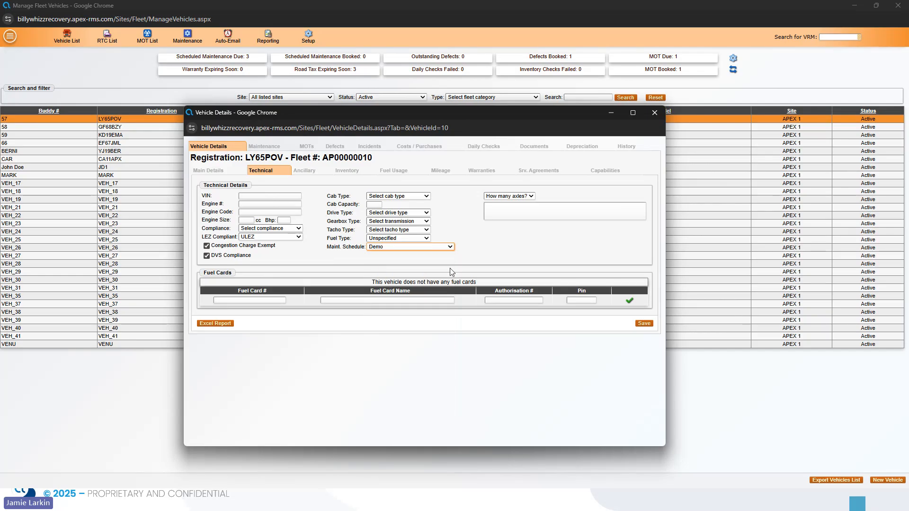
pyautogui.click(655, 112)
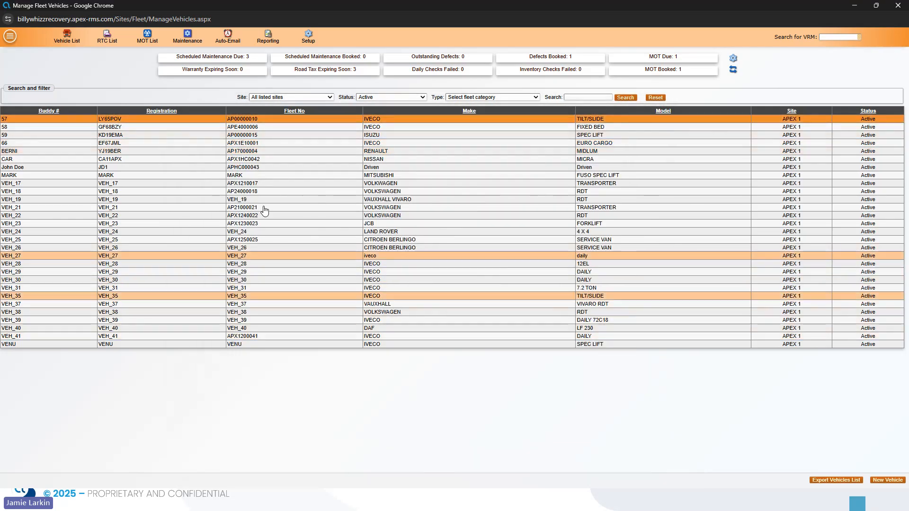
pyautogui.click(265, 119)
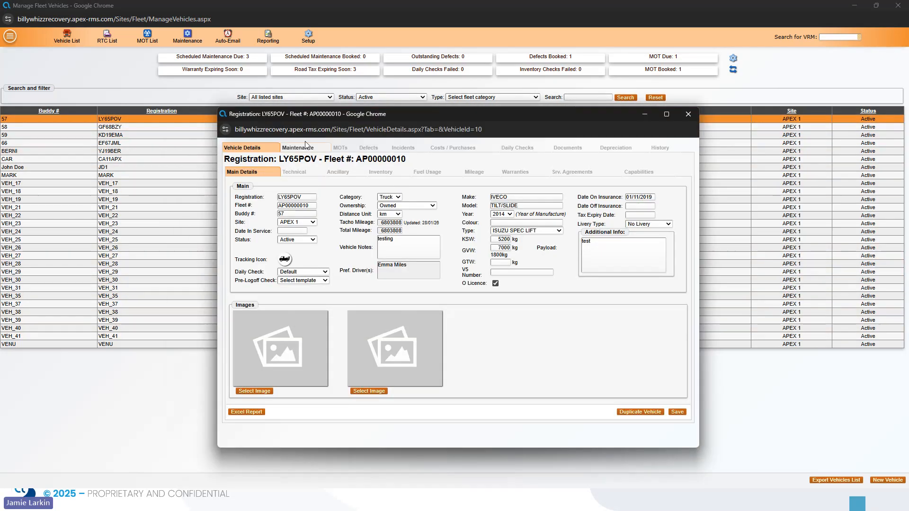
pyautogui.click(297, 147)
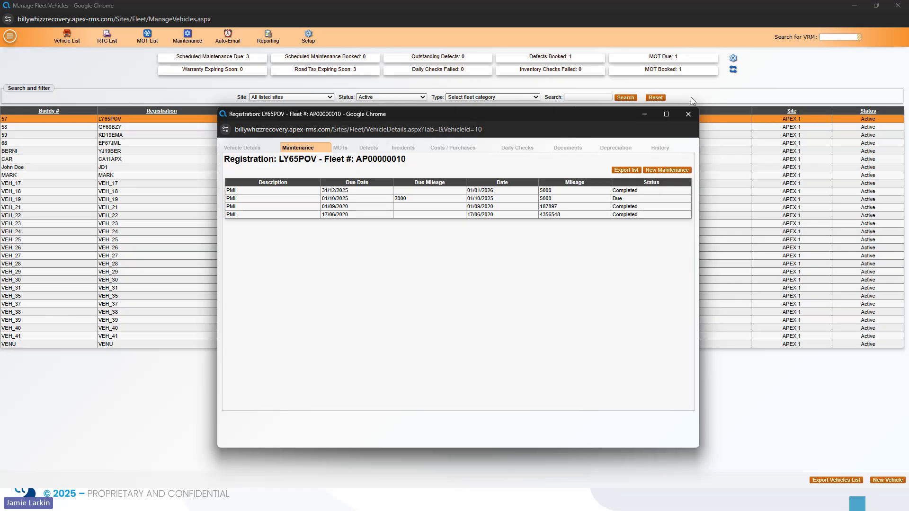
pyautogui.click(689, 115)
# Open the Manage Suppliers list from the system Settings page.
pyautogui.click(10, 36)
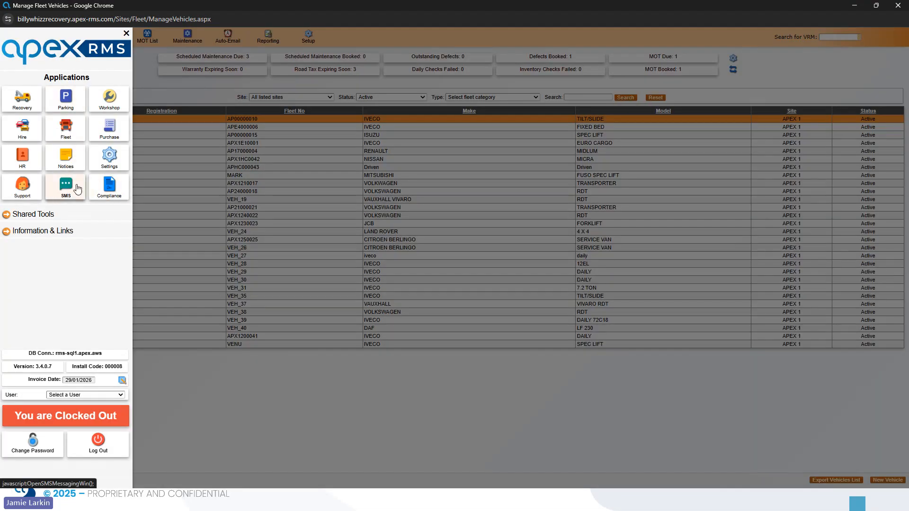
pyautogui.click(109, 168)
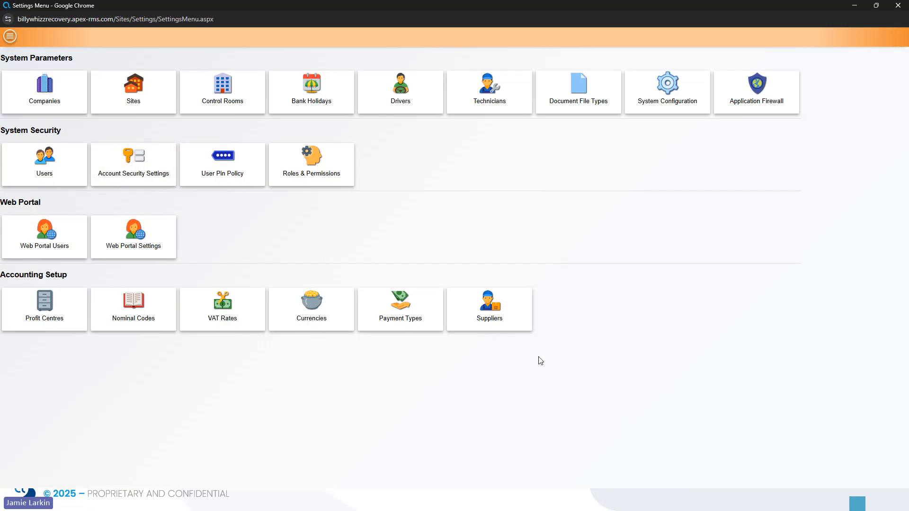
pyautogui.click(510, 329)
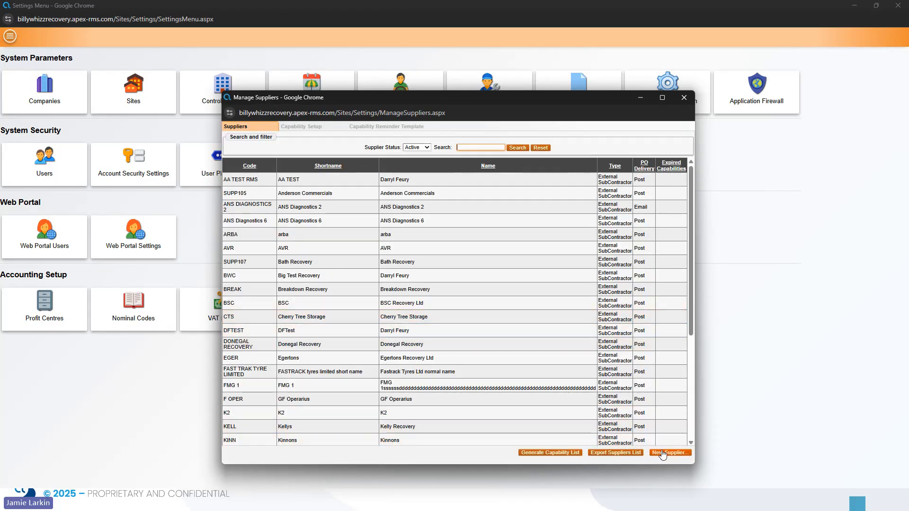
pyautogui.click(684, 97)
pyautogui.click(493, 318)
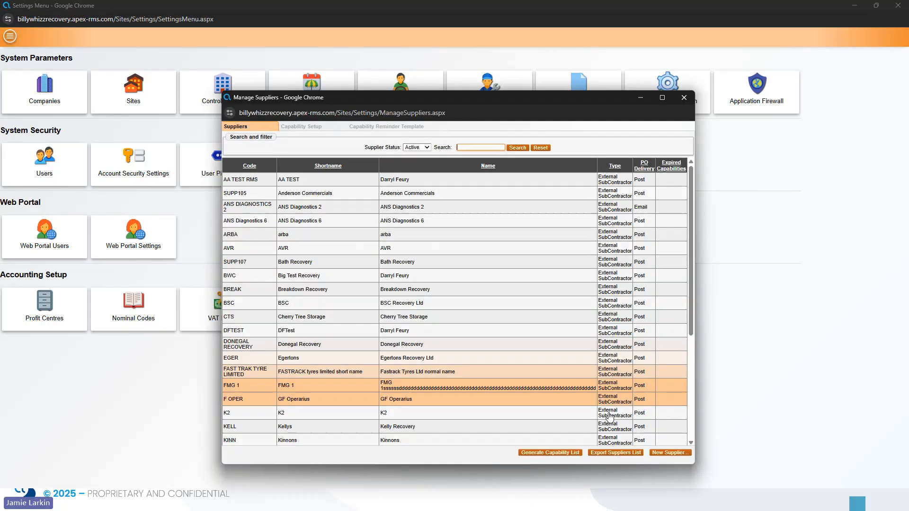
# Enter a new supplier with code DEMO and shortname, name and address 'Test'.
pyautogui.click(669, 452)
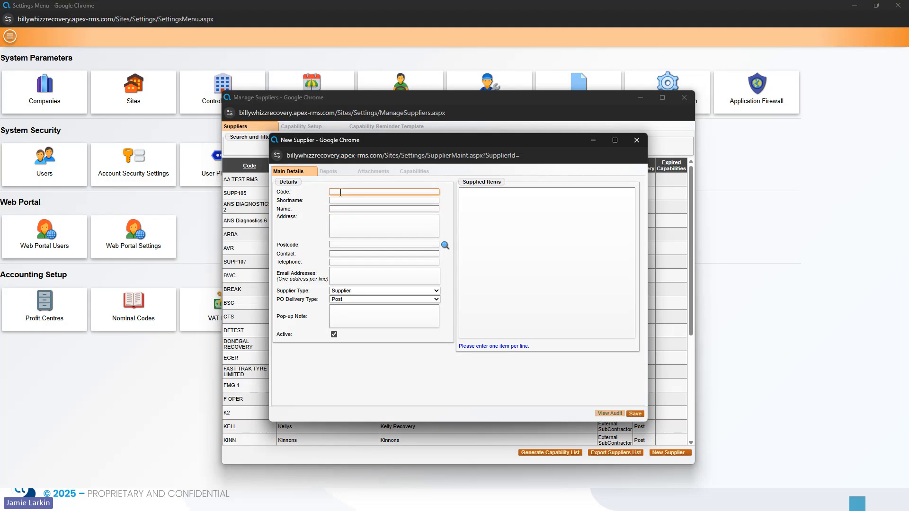
pyautogui.write('DEMO')
pyautogui.click(340, 200)
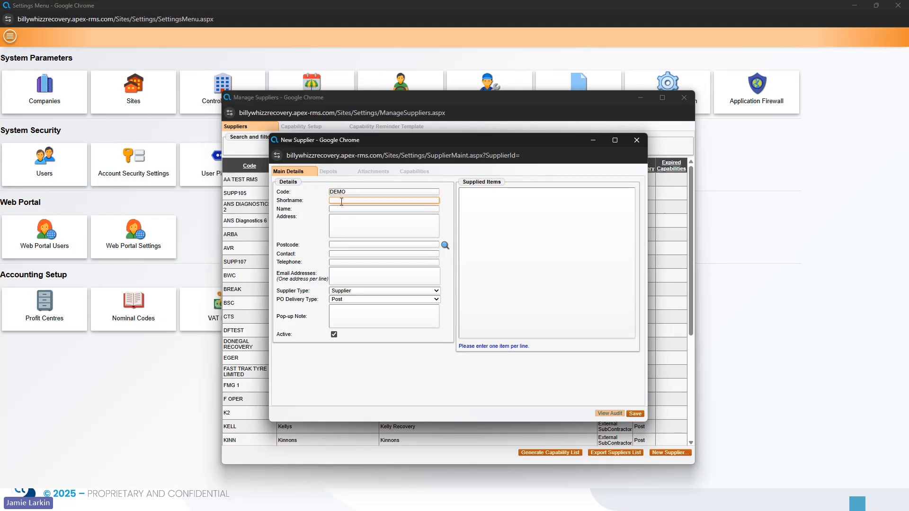
pyautogui.write('Test')
pyautogui.click(344, 208)
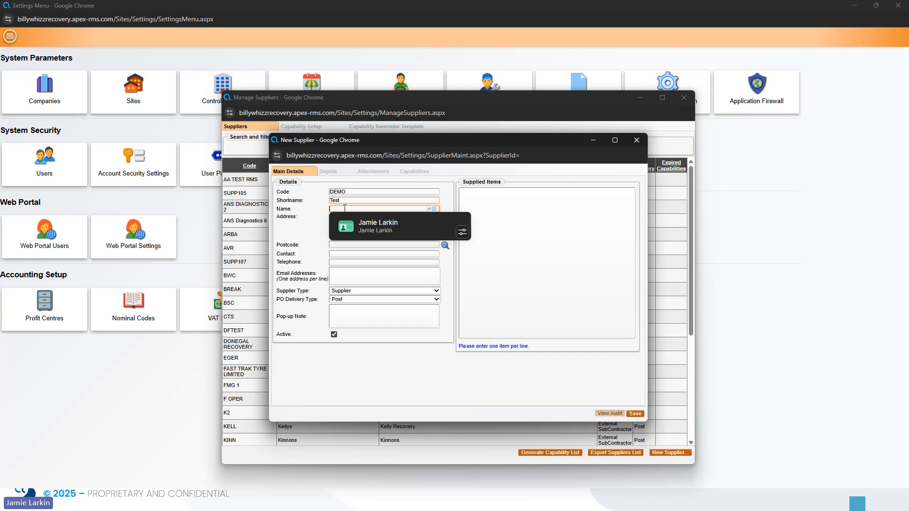
pyautogui.write('W')
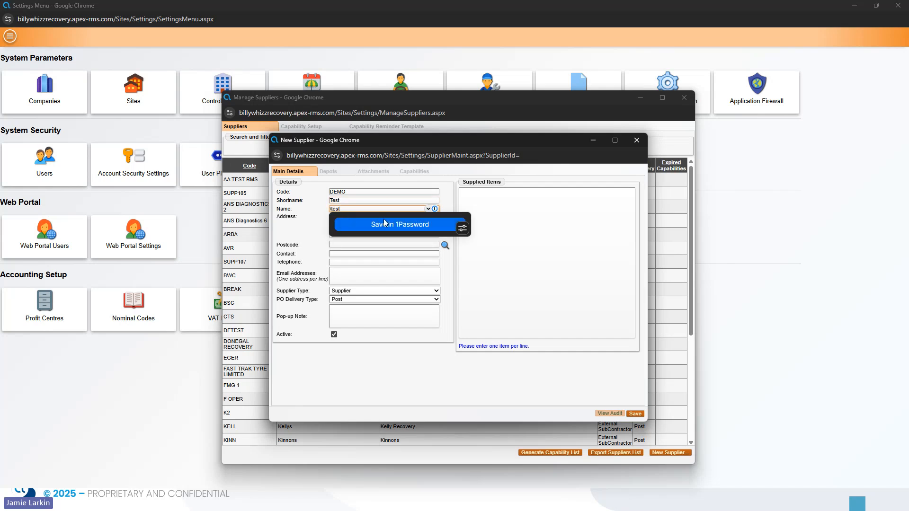
pyautogui.write('Test')
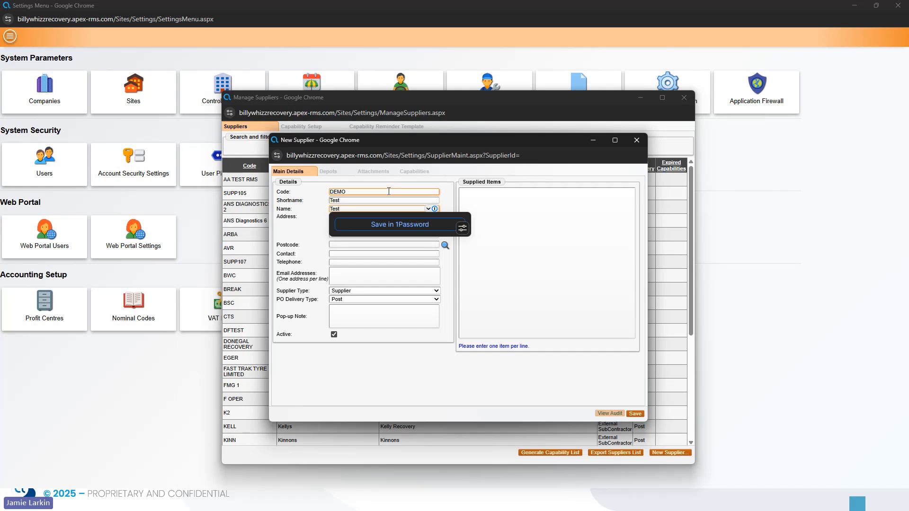
pyautogui.click(487, 228)
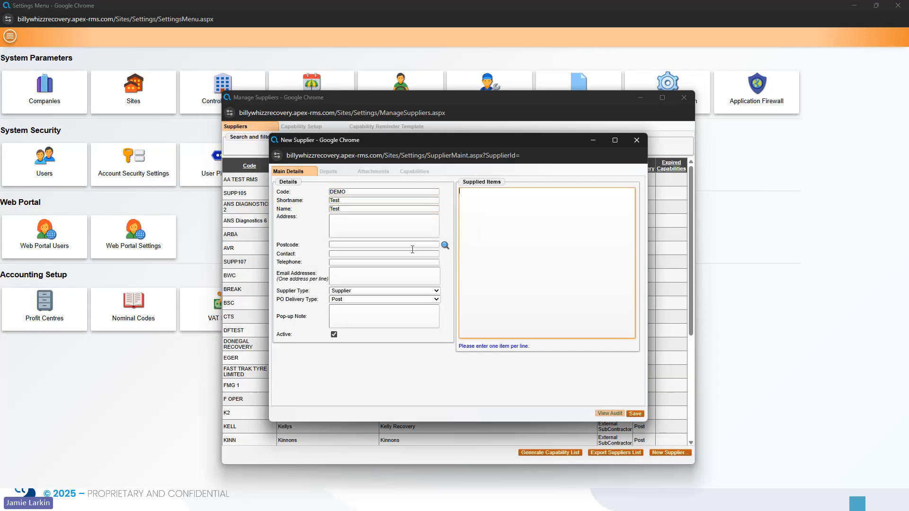
pyautogui.click(358, 229)
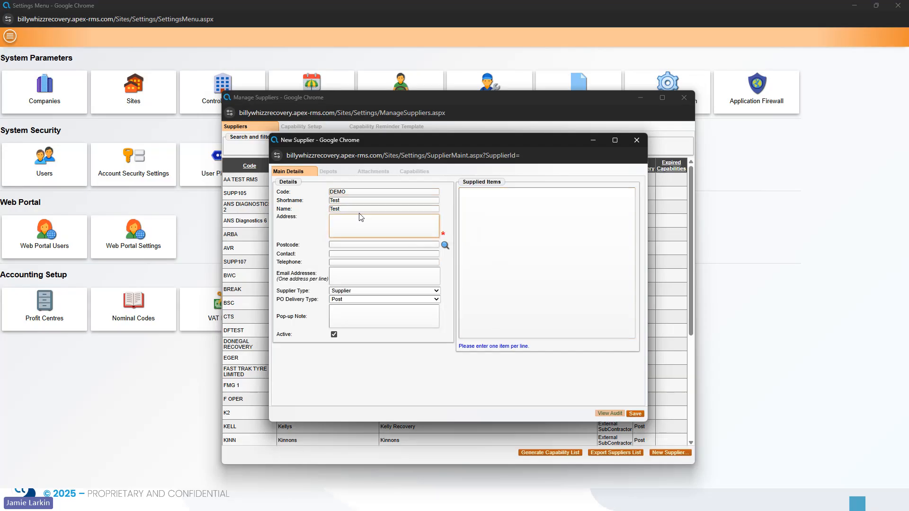
pyautogui.write('Test')
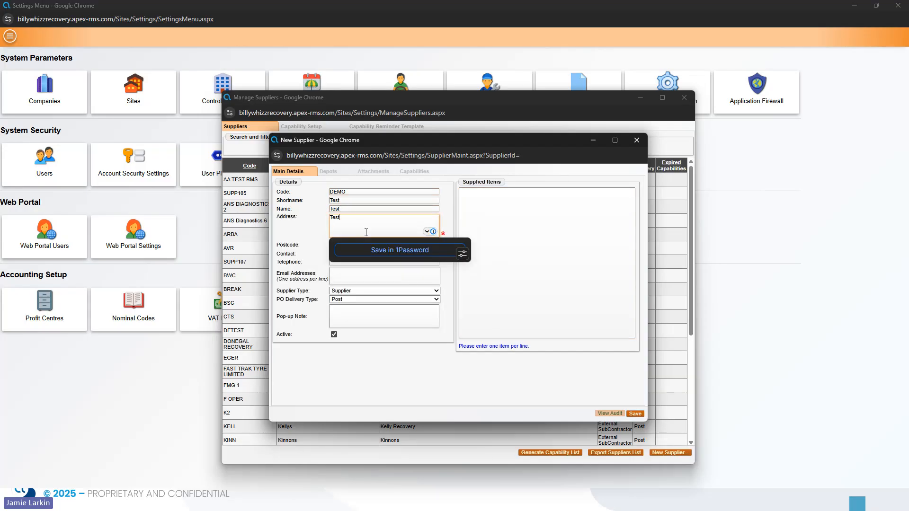
pyautogui.click(306, 233)
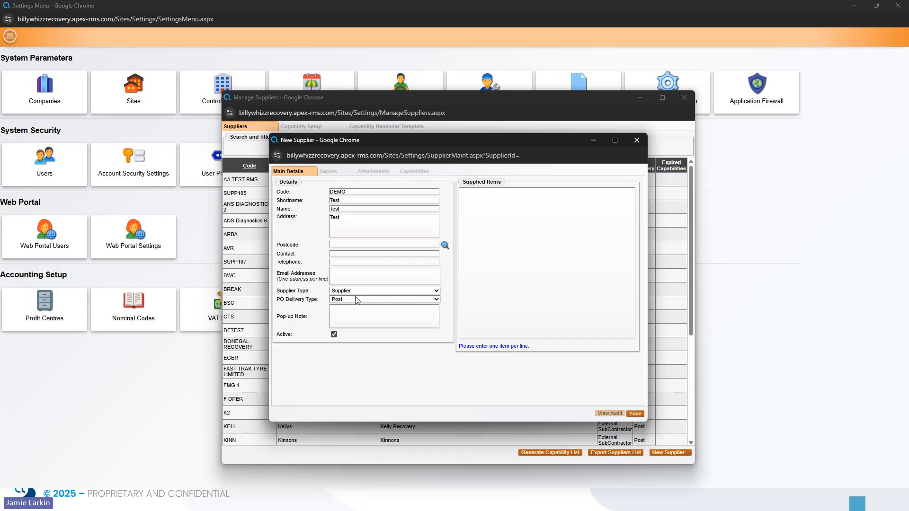
# Keep the supplier type as Supplier, save it, and close both supplier windows.
pyautogui.click(371, 292)
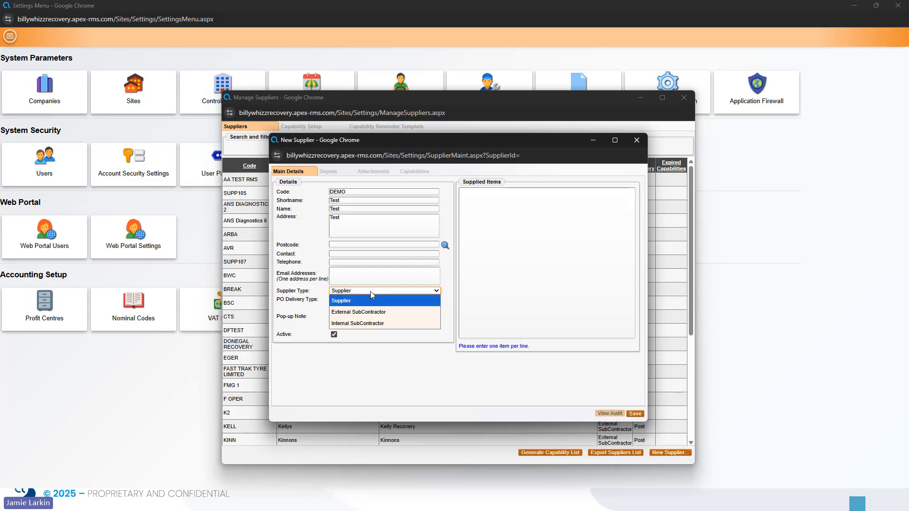
pyautogui.click(346, 301)
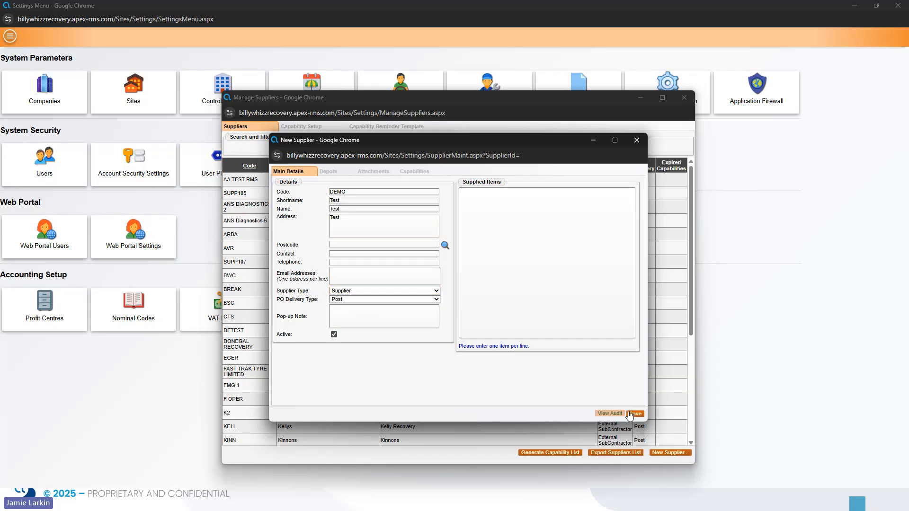
pyautogui.click(633, 414)
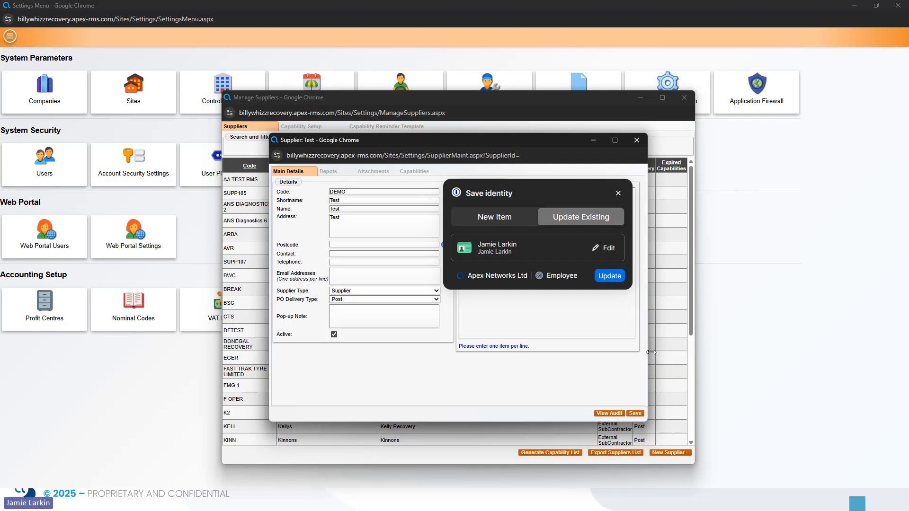
pyautogui.click(637, 141)
pyautogui.click(684, 98)
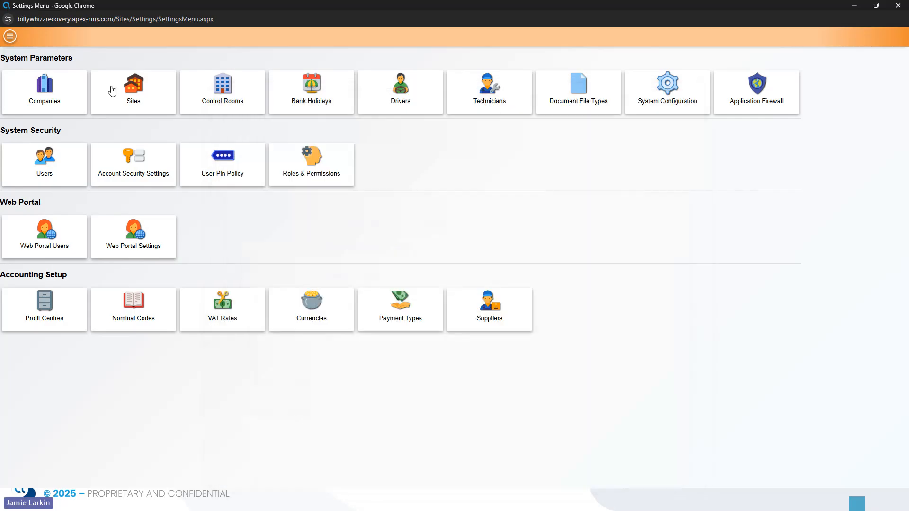
pyautogui.click(14, 42)
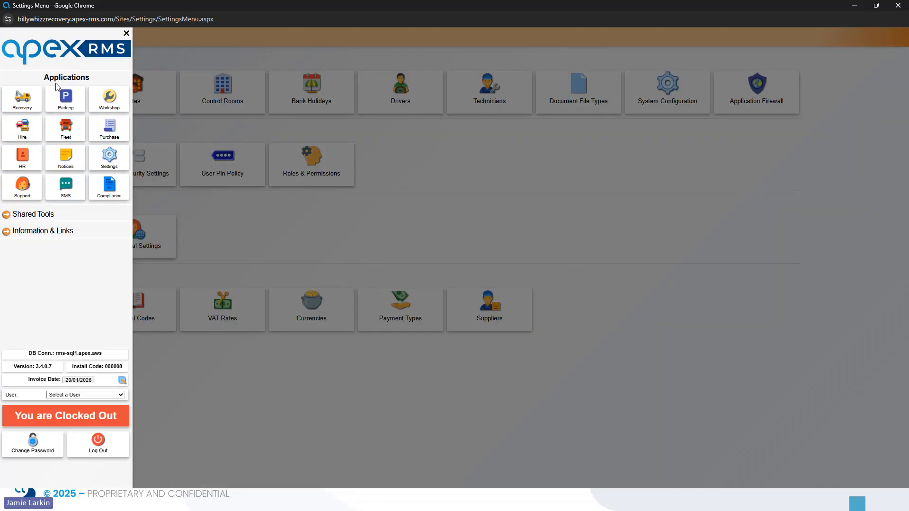
pyautogui.click(74, 133)
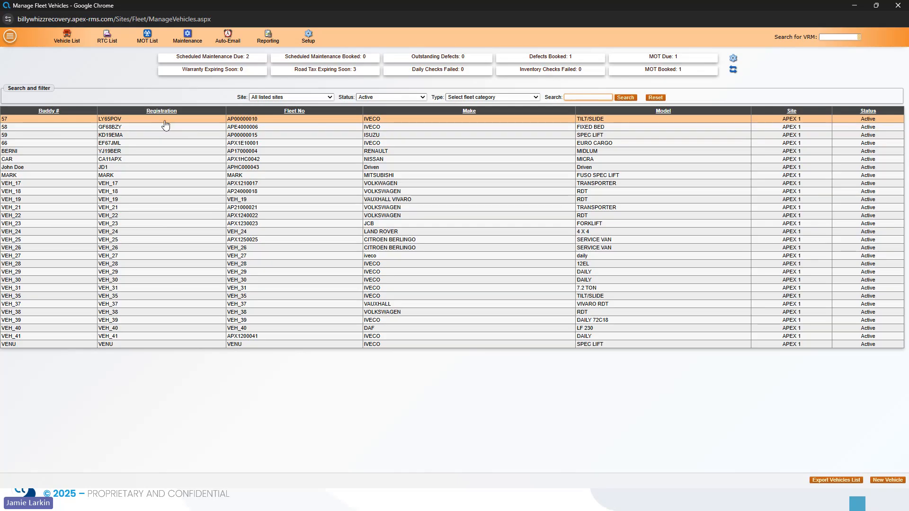
pyautogui.click(166, 125)
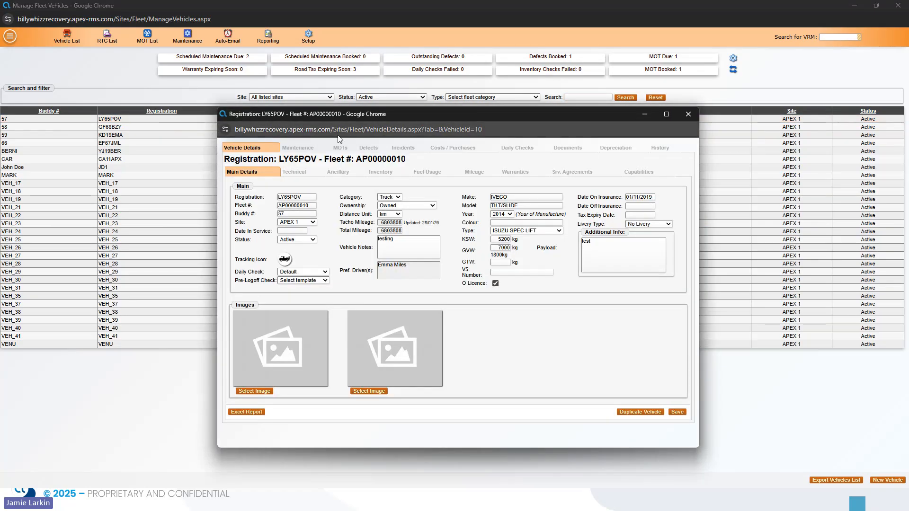
pyautogui.click(303, 150)
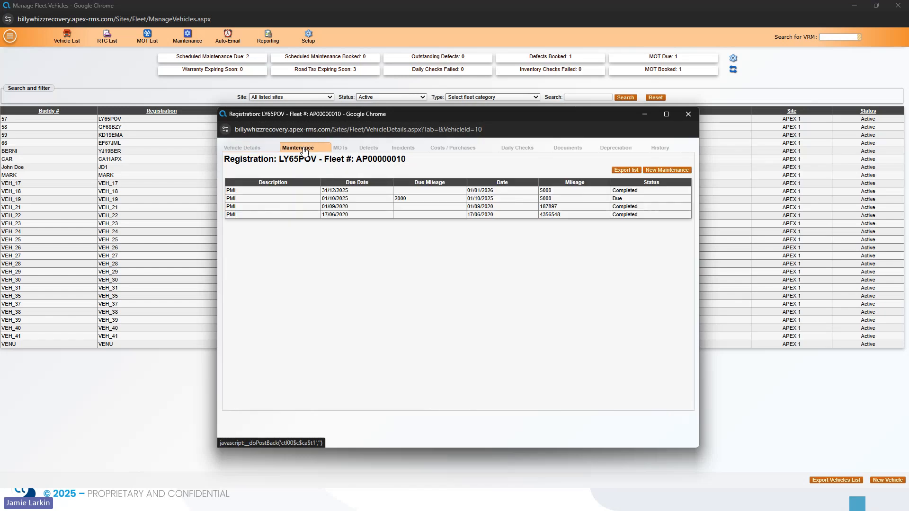
pyautogui.click(664, 171)
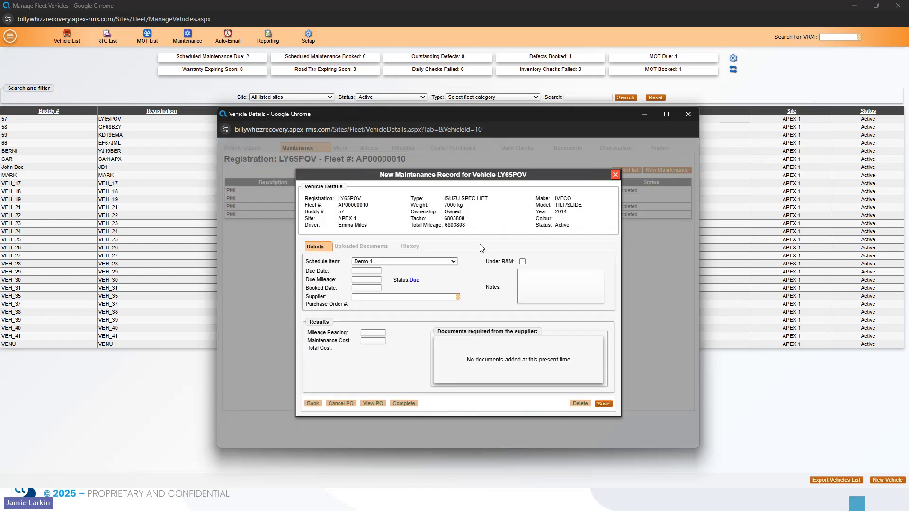
# Choose schedule item Demo 1 with due and booked dates of 29/01/2026.
pyautogui.click(441, 263)
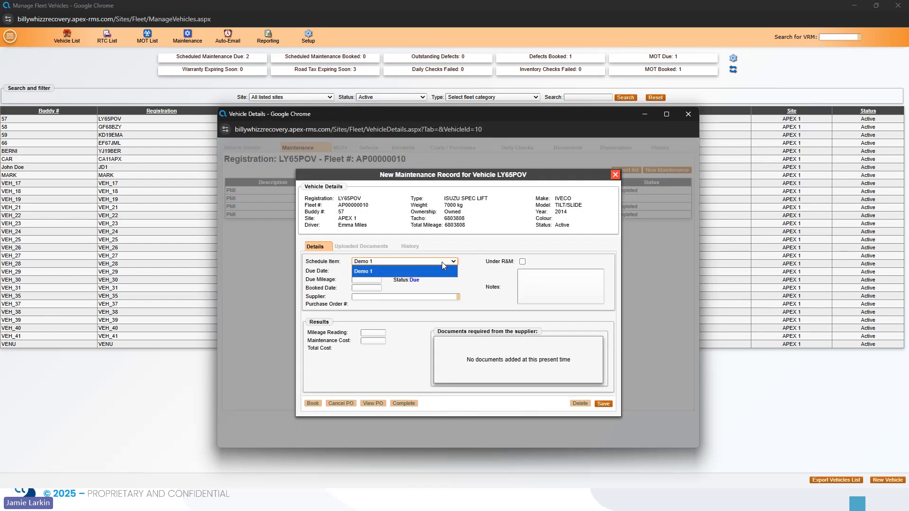
pyautogui.click(393, 270)
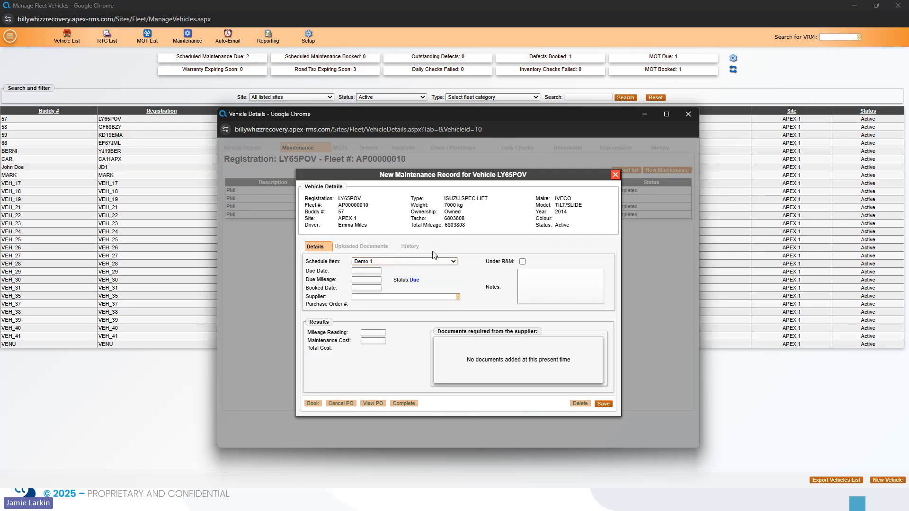
pyautogui.click(361, 272)
pyautogui.click(364, 271)
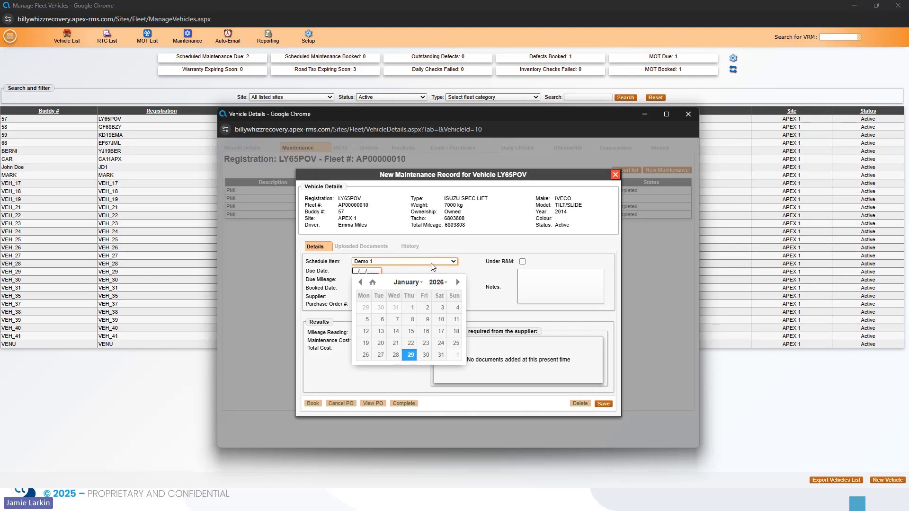
pyautogui.click(445, 268)
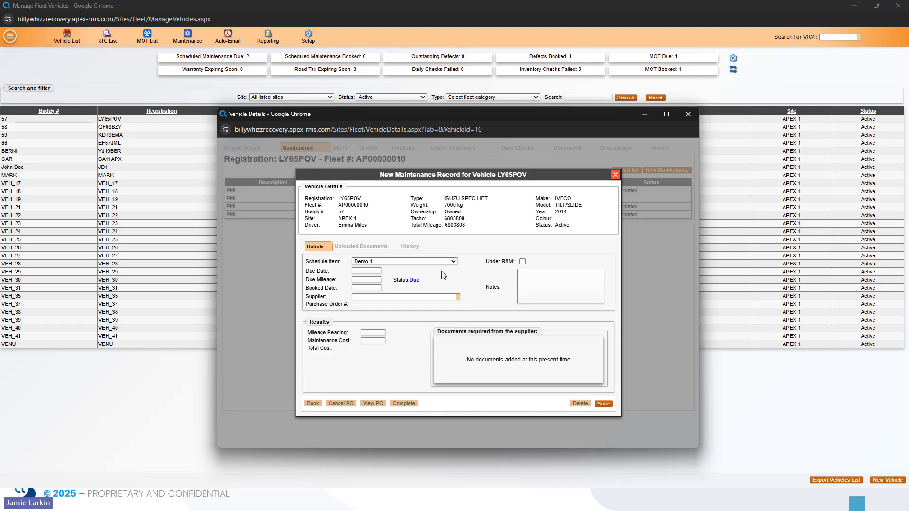
pyautogui.click(367, 271)
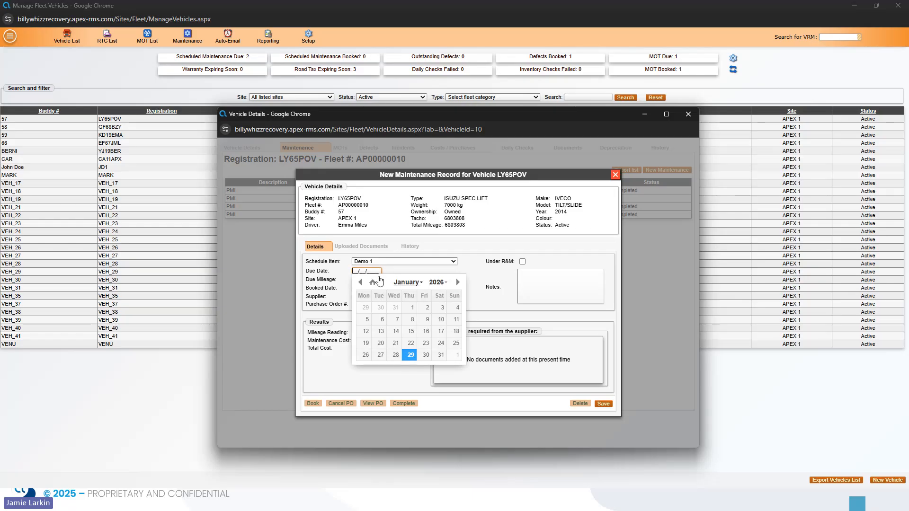
pyautogui.click(410, 355)
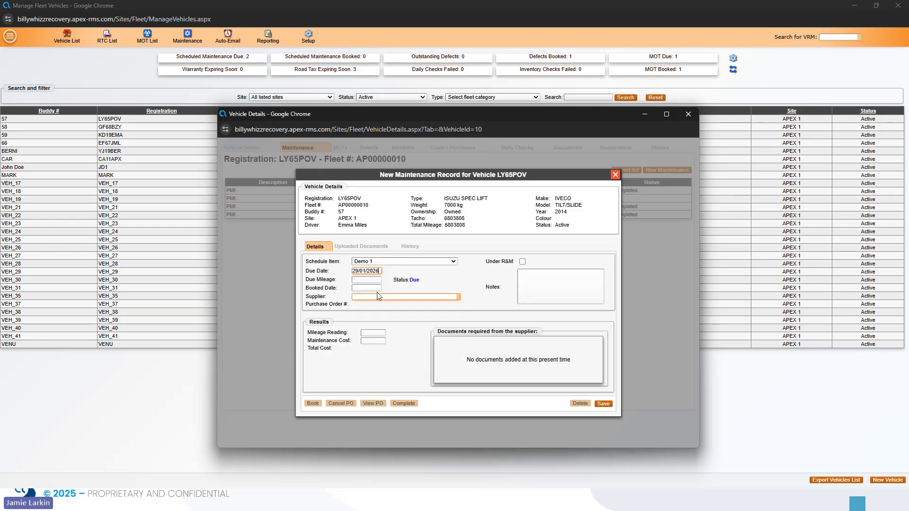
pyautogui.press('Tab')
pyautogui.press('Tab')
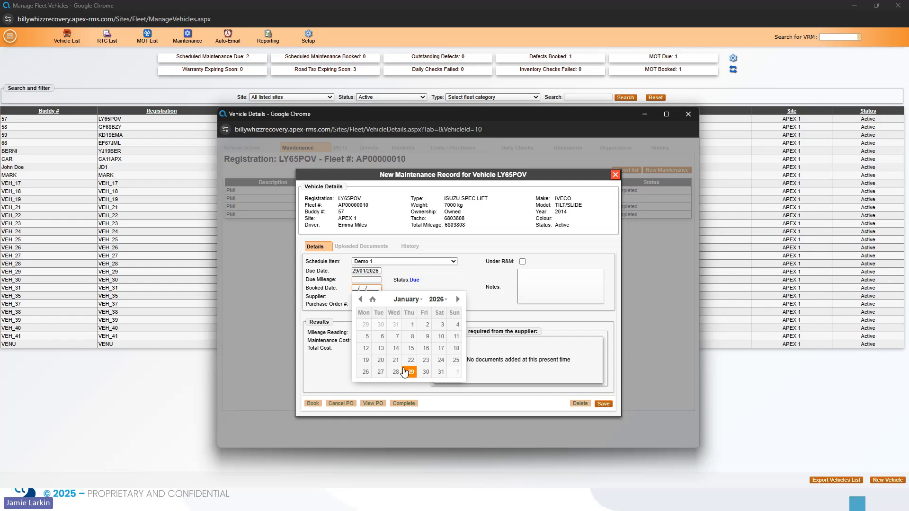
pyautogui.click(410, 373)
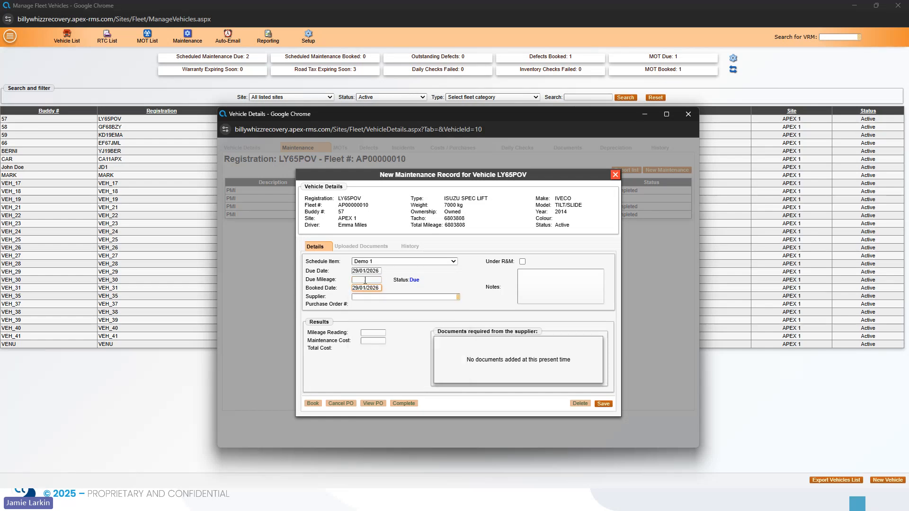
# Set the supplier to Test (DEMO) and save the maintenance record.
pyautogui.click(368, 295)
pyautogui.write('De')
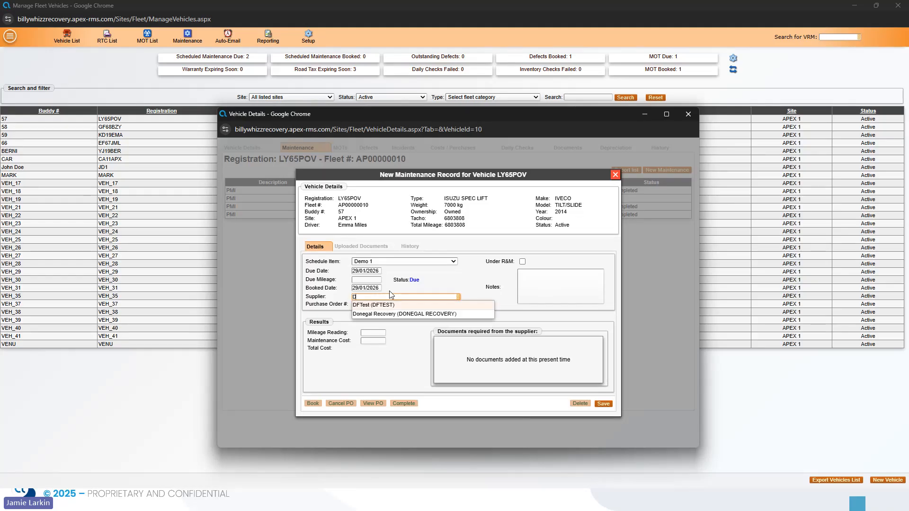
pyautogui.press('BackSpace')
pyautogui.press('BackSpace')
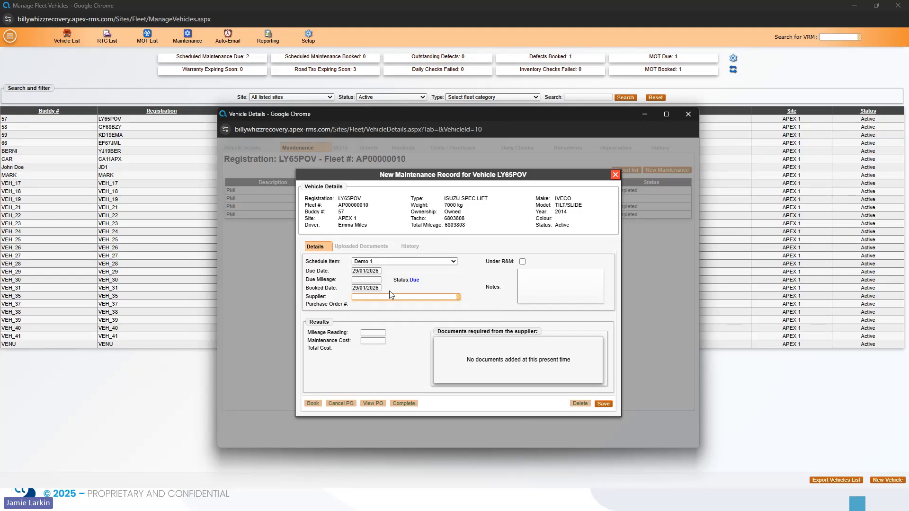
pyautogui.write('T')
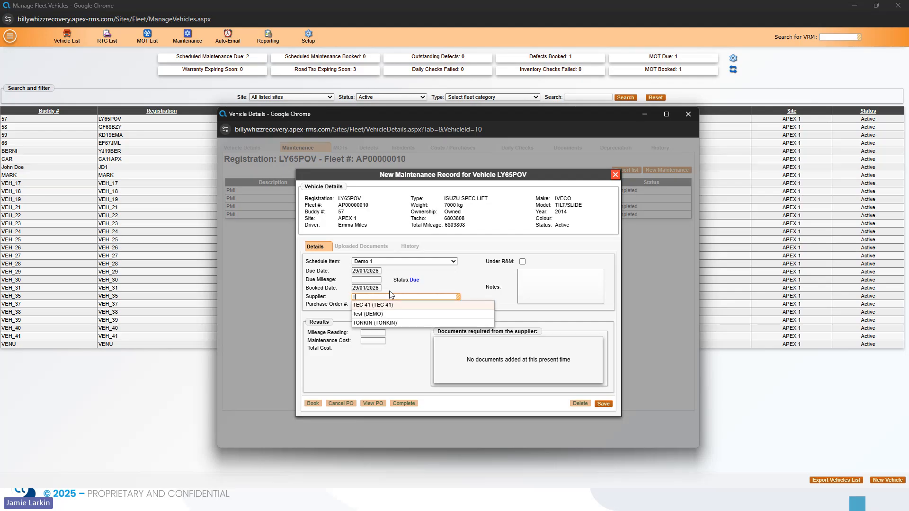
pyautogui.click(397, 314)
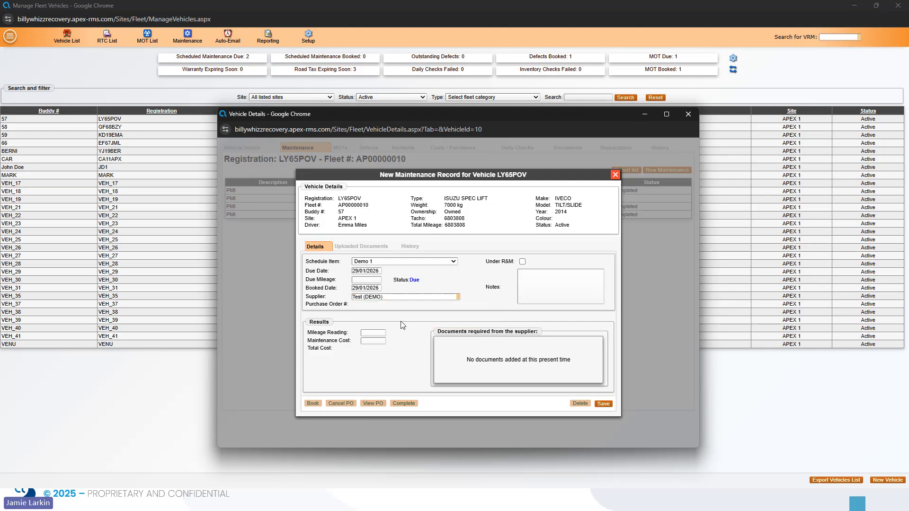
pyautogui.click(603, 403)
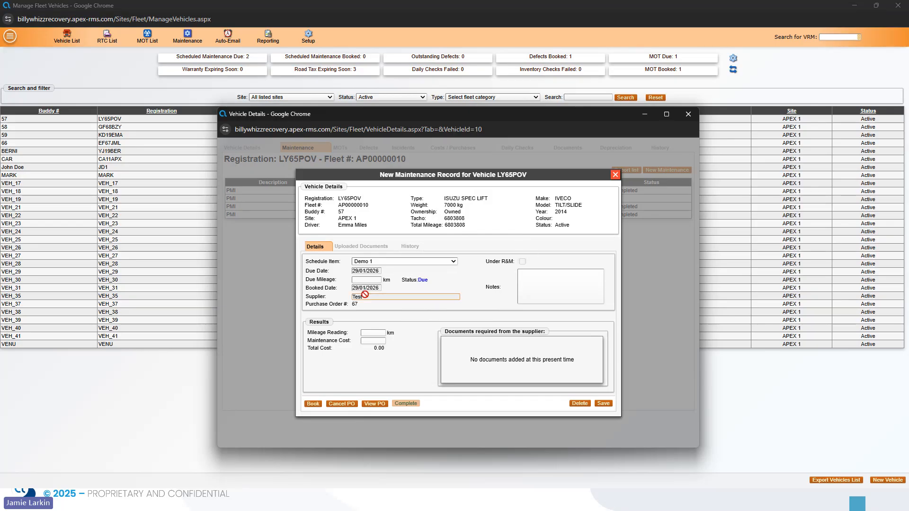
# Book the maintenance and save purchase order AN0000067 to supplier Test.
pyautogui.click(313, 405)
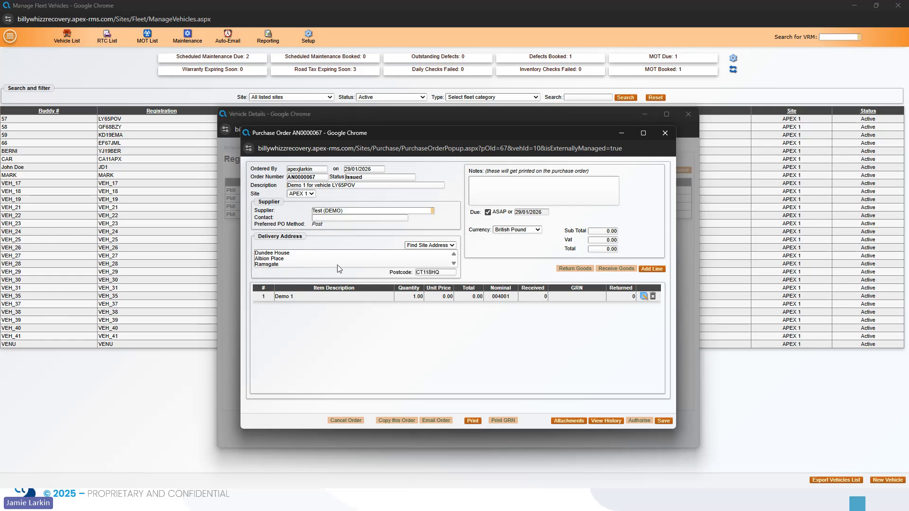
pyautogui.click(663, 420)
pyautogui.click(454, 322)
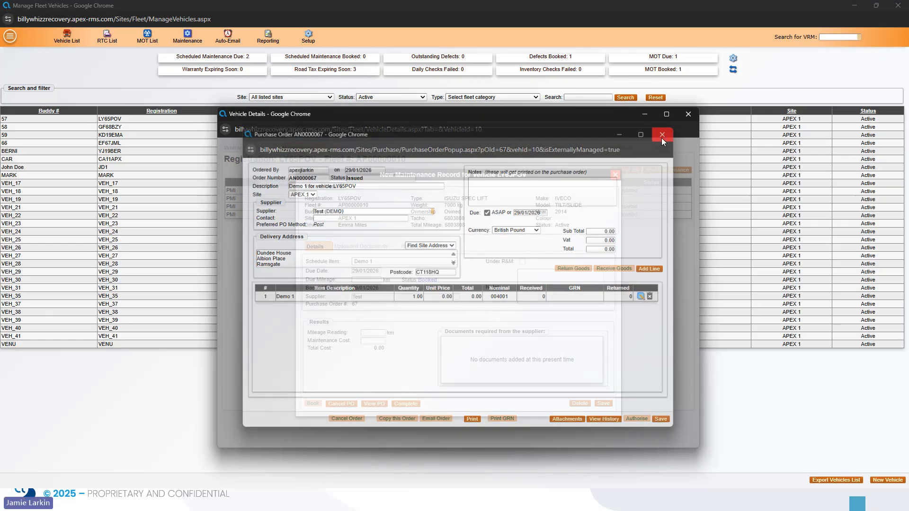
pyautogui.click(663, 134)
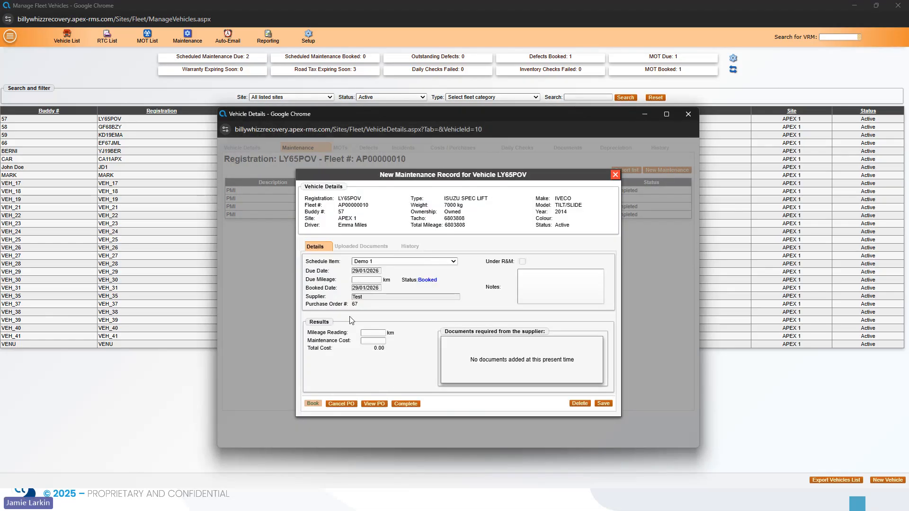
# Complete the Demo 1 maintenance with mileage 5000 and cost 50.00, then close the vehicle details.
pyautogui.click(372, 333)
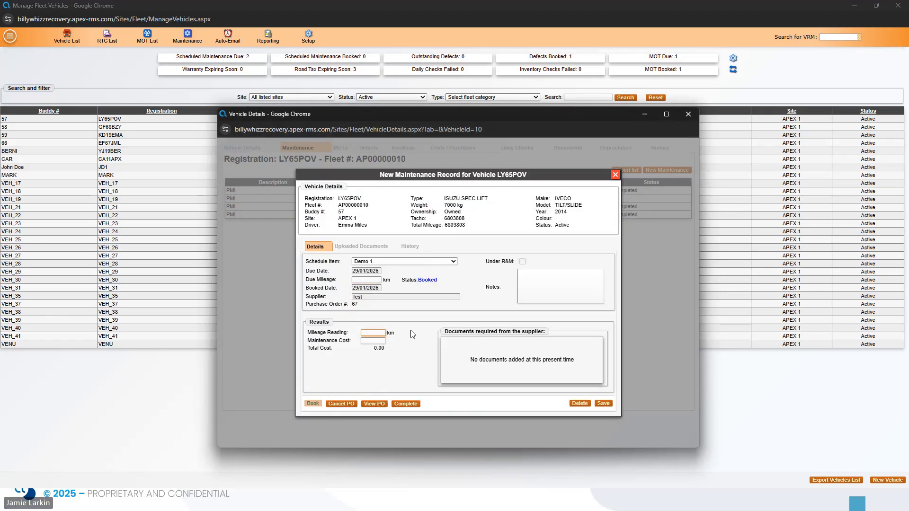
pyautogui.write('5000')
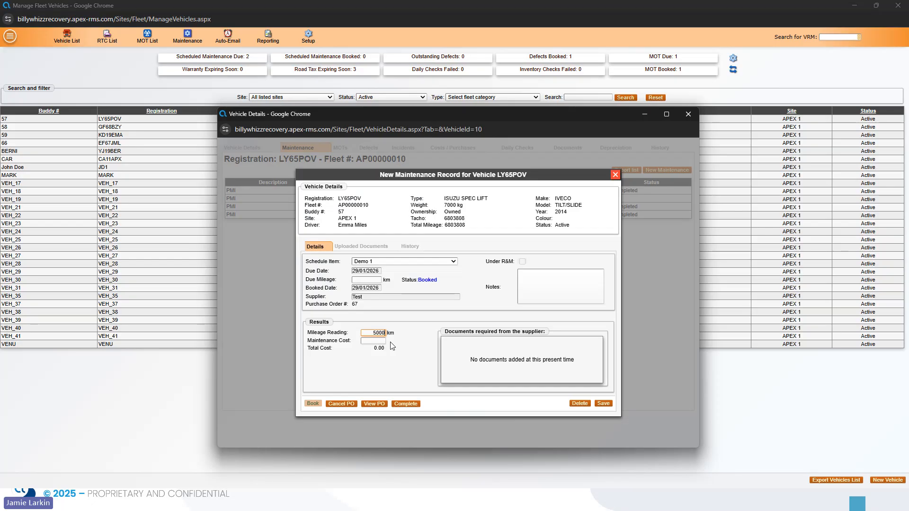
pyautogui.click(374, 341)
pyautogui.click(420, 364)
pyautogui.click(405, 404)
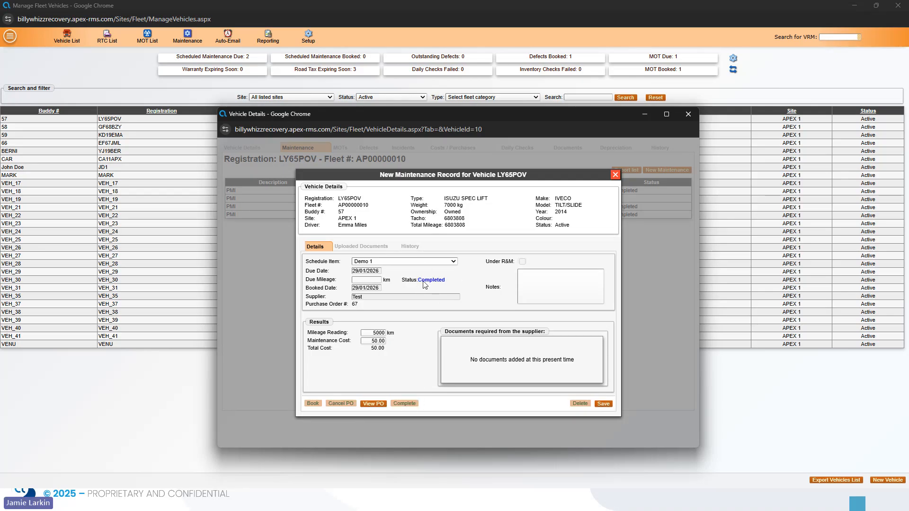
pyautogui.click(615, 175)
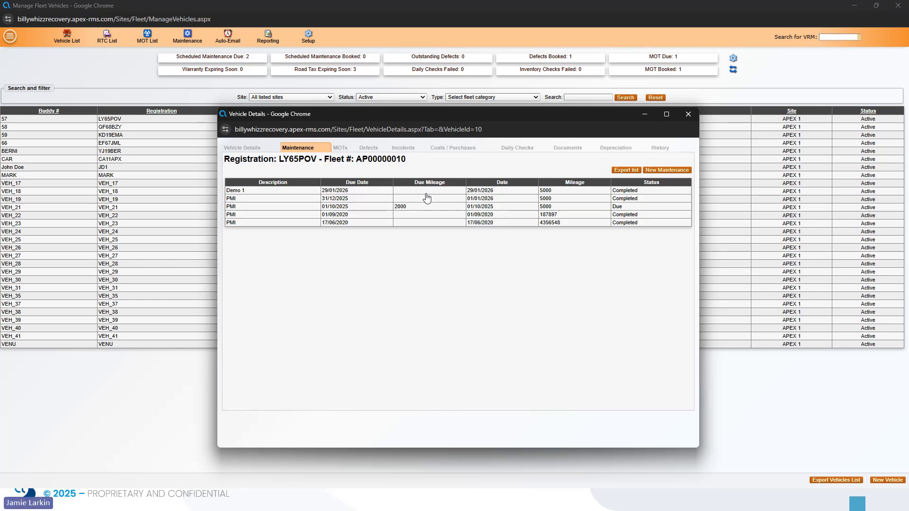
pyautogui.click(688, 114)
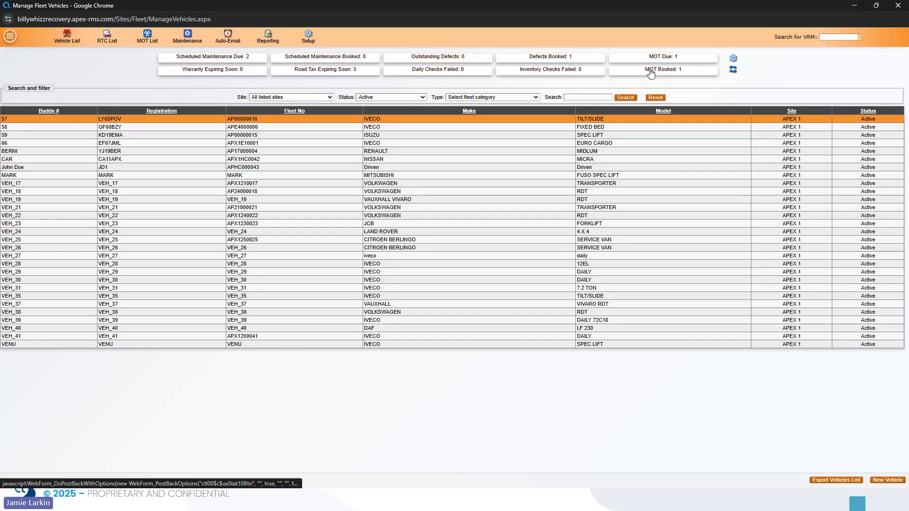
# Check the MOT Due list with its end date extended to 31/03/2026, then close it.
pyautogui.click(662, 57)
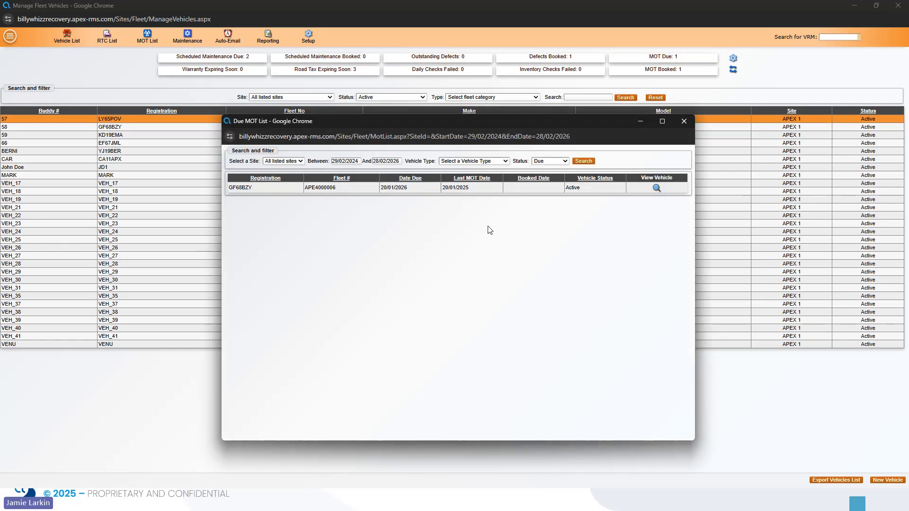
pyautogui.click(396, 161)
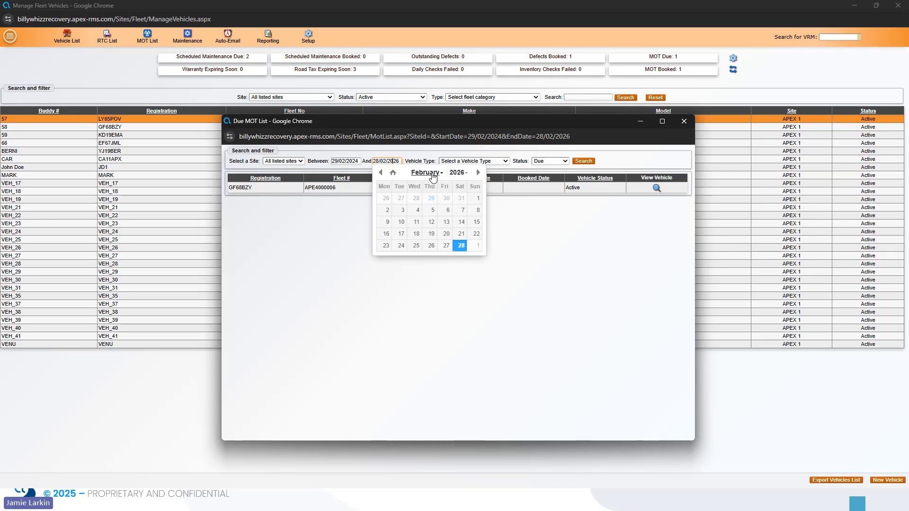
pyautogui.click(477, 171)
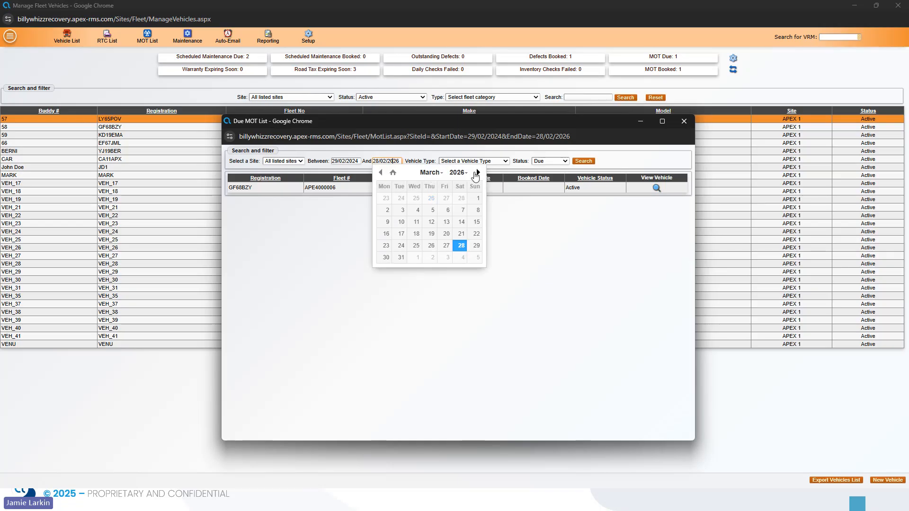
pyautogui.click(381, 172)
pyautogui.click(460, 248)
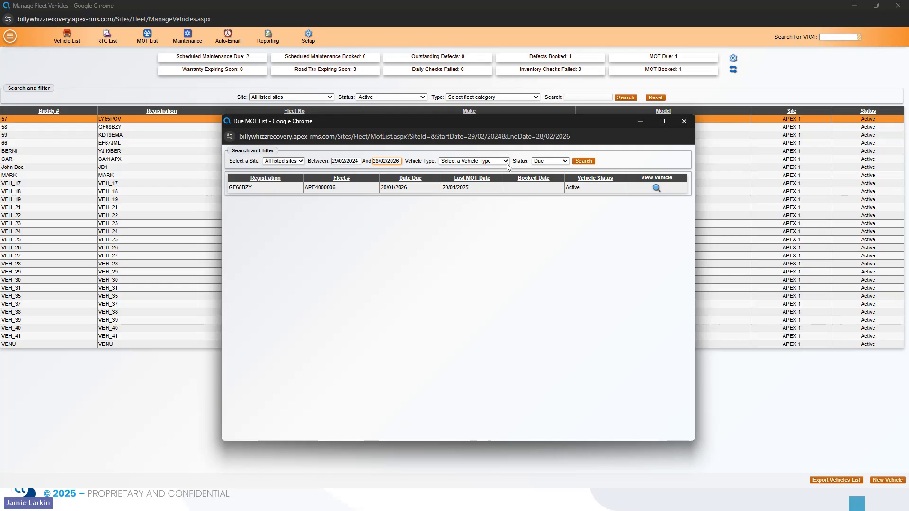
pyautogui.click(387, 161)
pyautogui.click(478, 173)
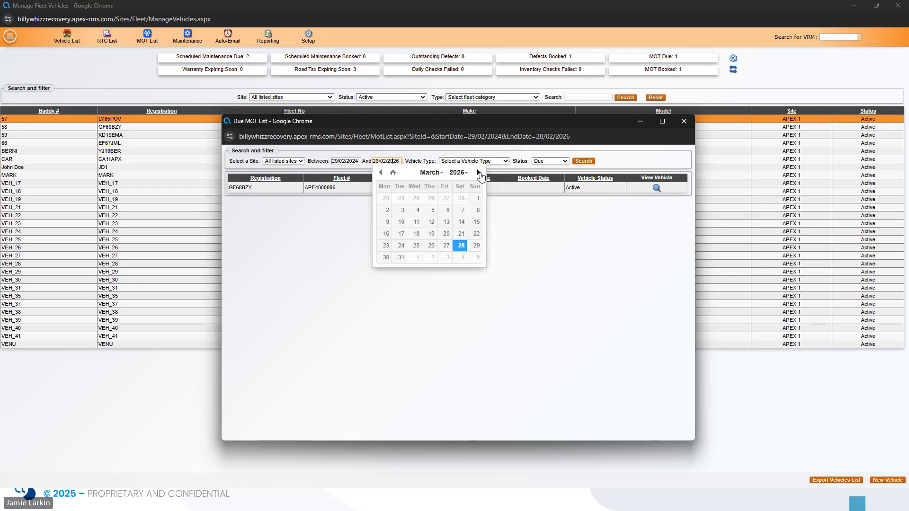
pyautogui.click(401, 257)
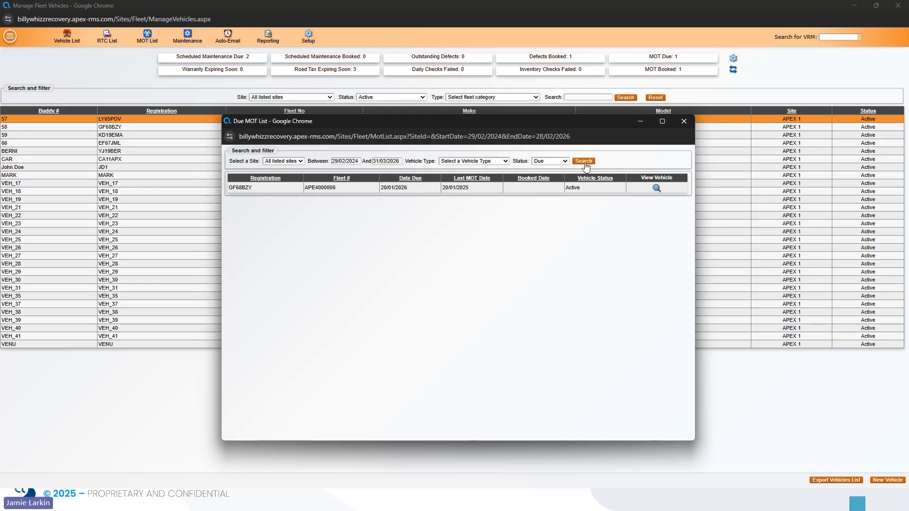
pyautogui.click(684, 122)
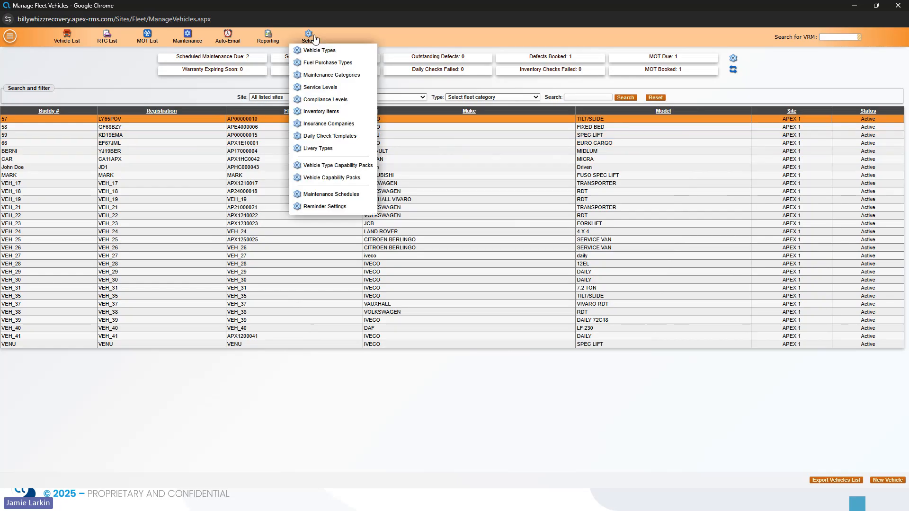
pyautogui.moveTo(279, 41)
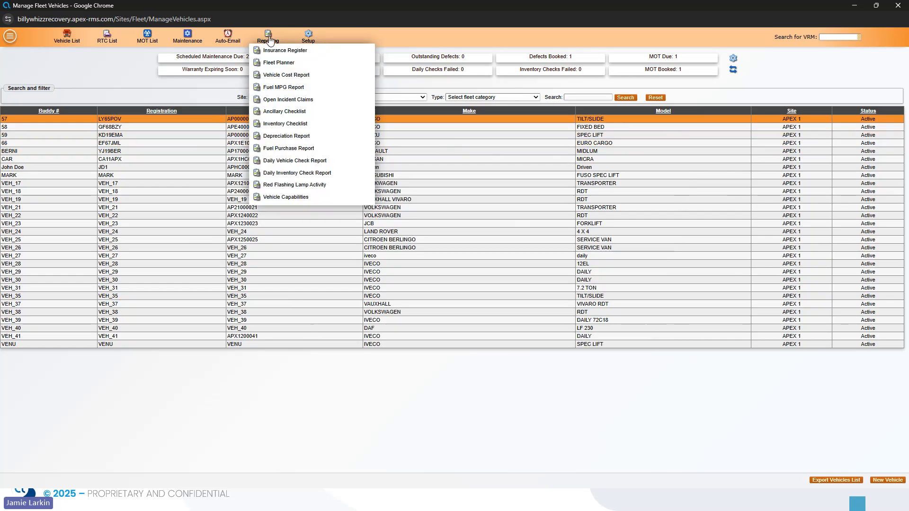
# Launch the Fleet Planner report for 2026 across all sites.
pyautogui.click(275, 67)
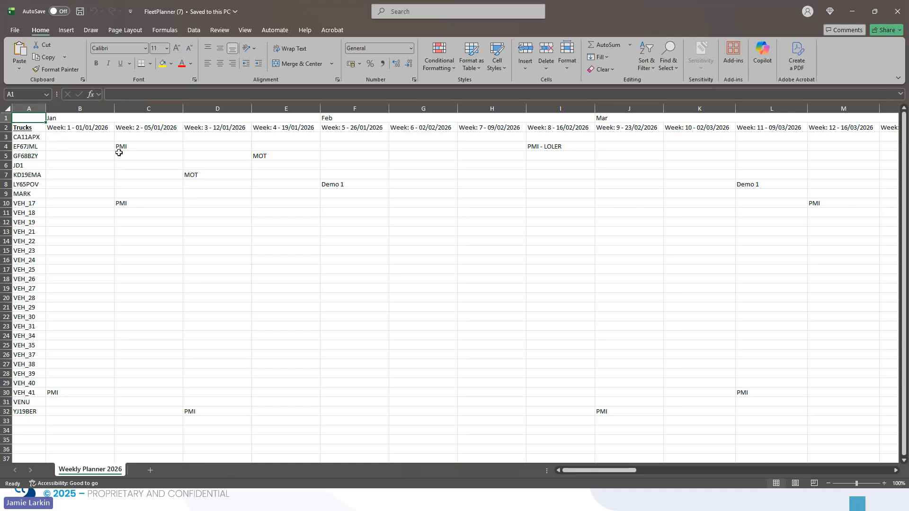
# Scroll across the Weekly Planner 2026 sheet to review the weeks, then close the FleetPlanner workbook.
pyautogui.moveTo(574, 471); pyautogui.dragTo(764, 475)
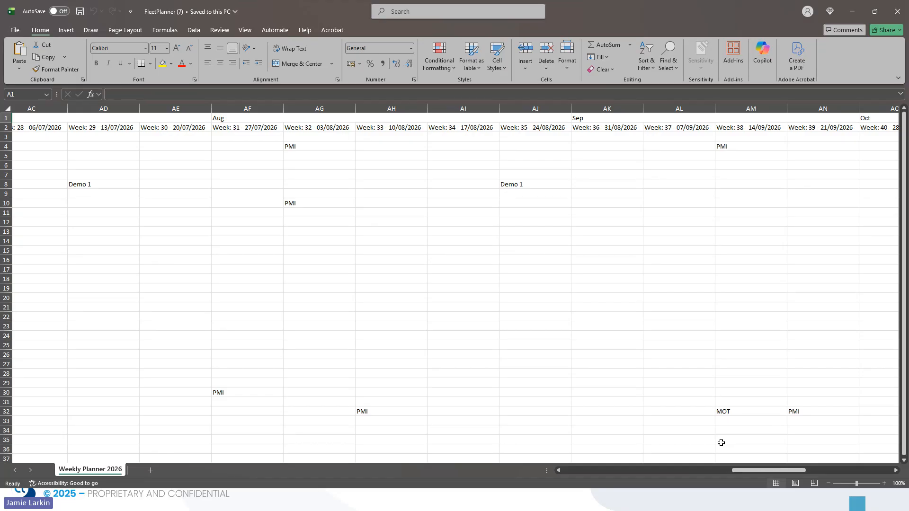
pyautogui.click(626, 261)
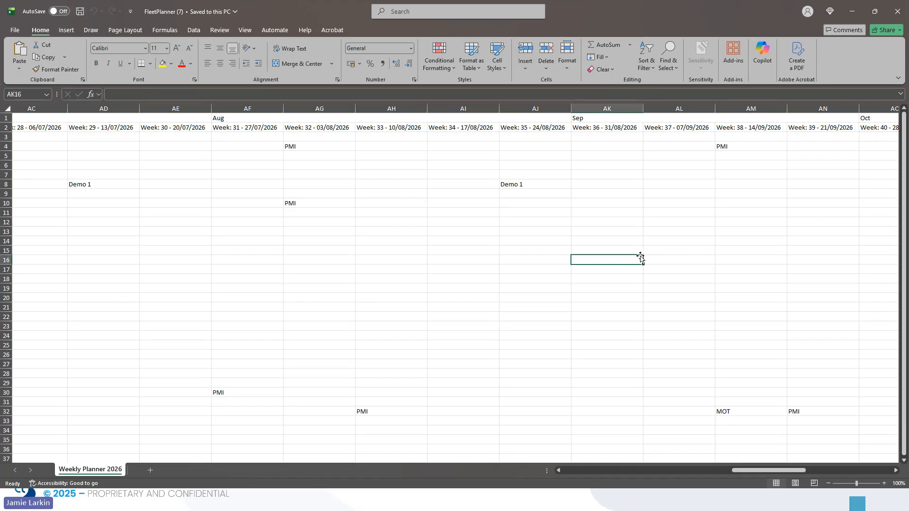
pyautogui.click(757, 196)
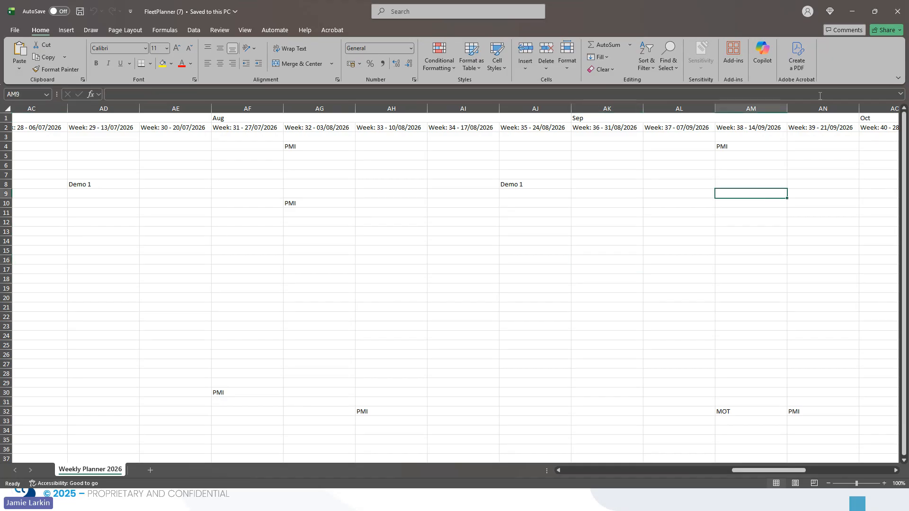
pyautogui.moveTo(782, 470); pyautogui.dragTo(840, 469)
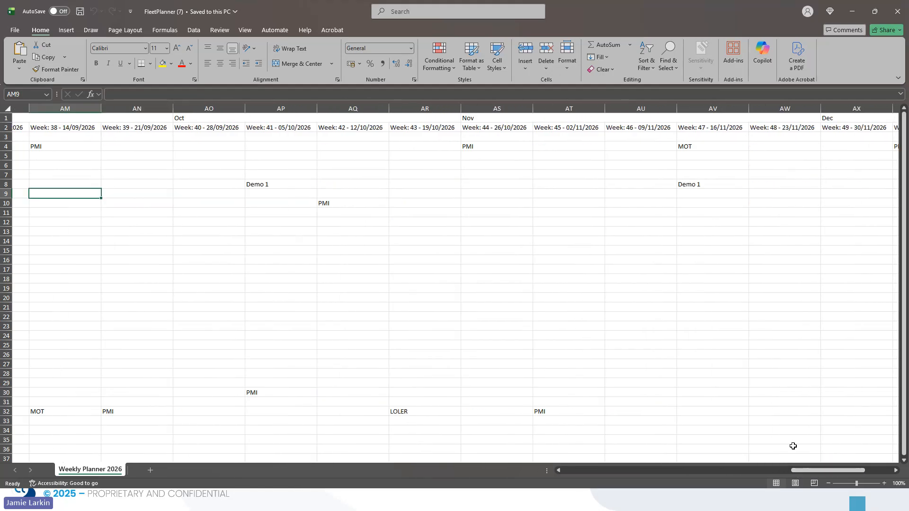
pyautogui.click(903, 19)
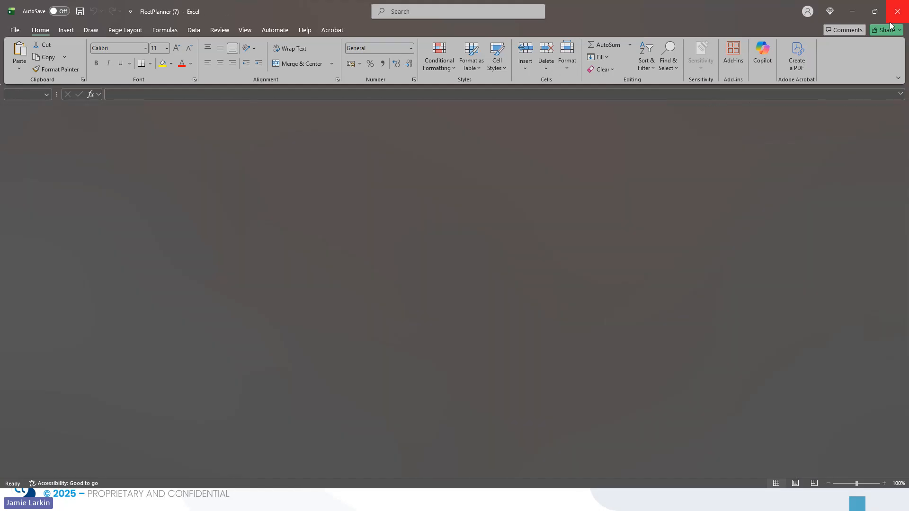
pyautogui.click(541, 216)
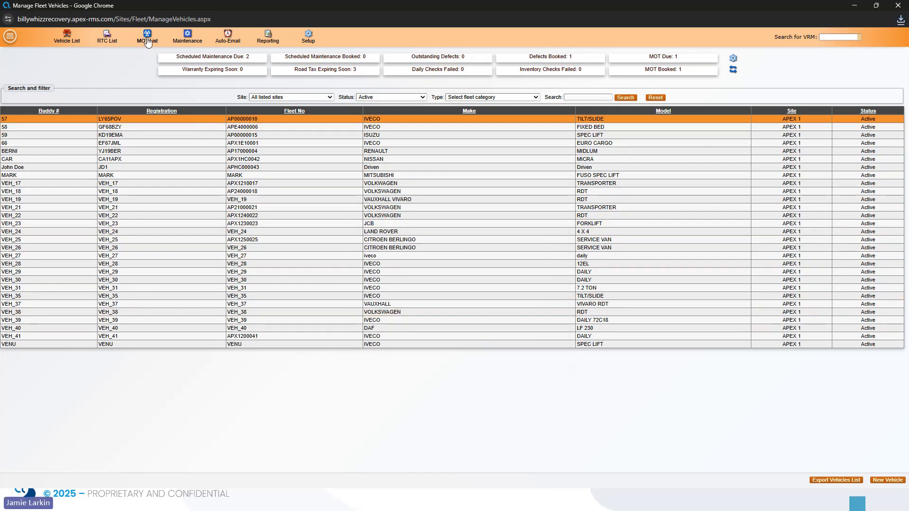
pyautogui.click(183, 119)
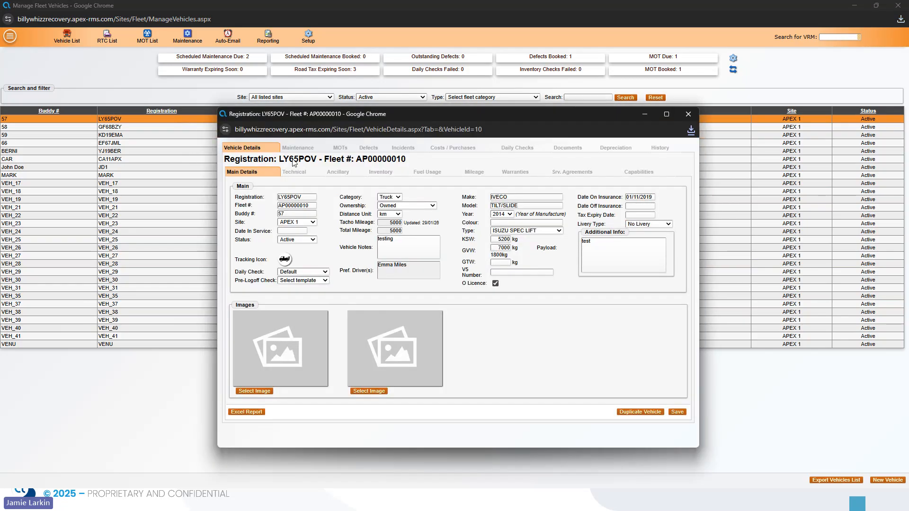
pyautogui.click(340, 151)
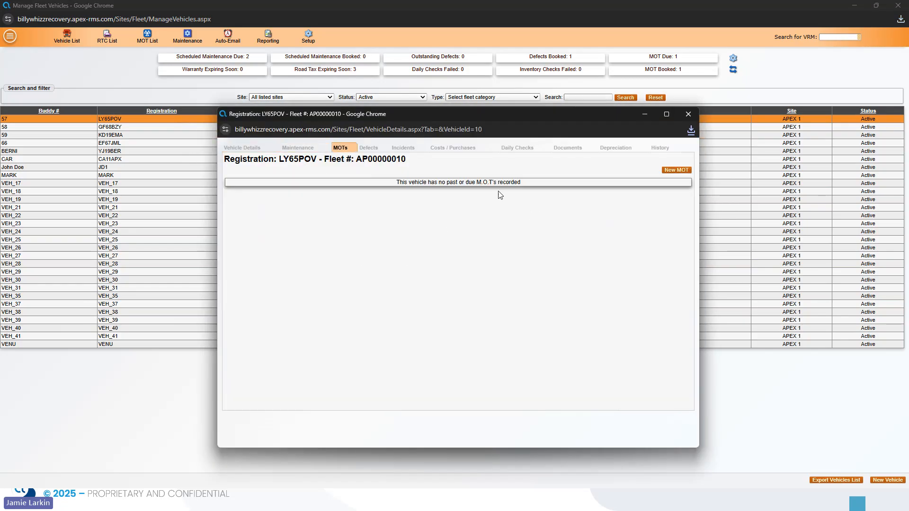
pyautogui.click(682, 171)
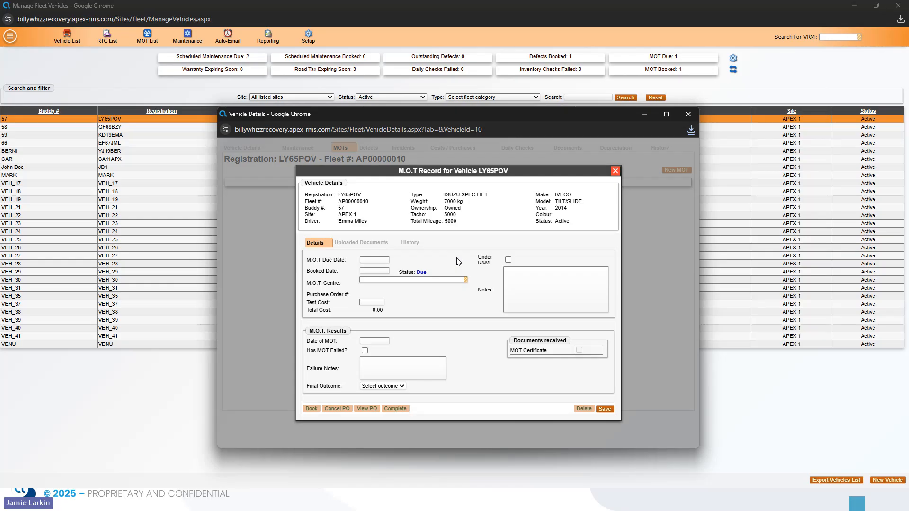
# Set both the MOT Due Date and Booked Date to 01/12/2025.
pyautogui.click(365, 261)
pyautogui.click(368, 271)
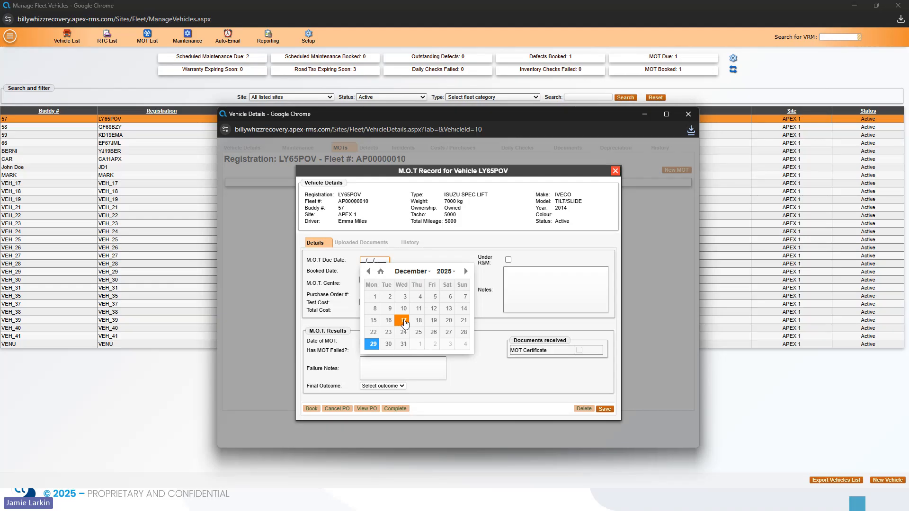
pyautogui.click(371, 296)
pyautogui.click(373, 272)
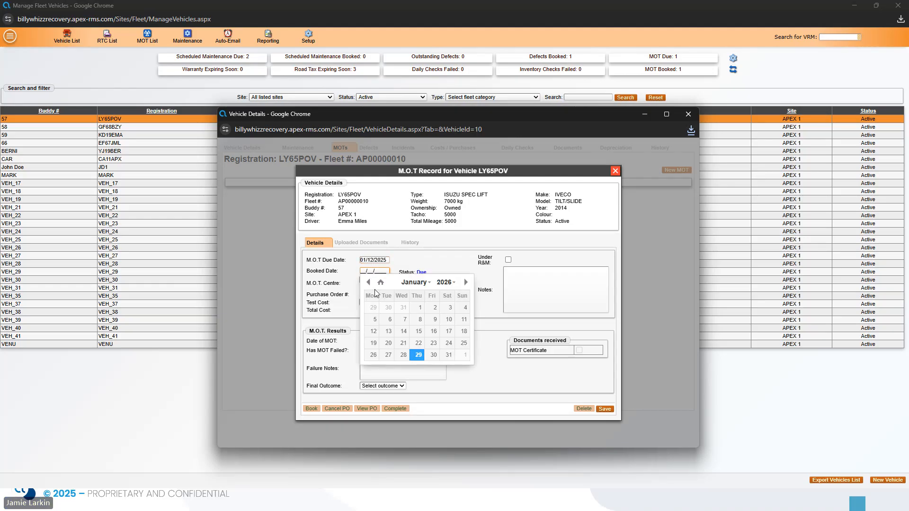
pyautogui.click(368, 282)
pyautogui.click(373, 307)
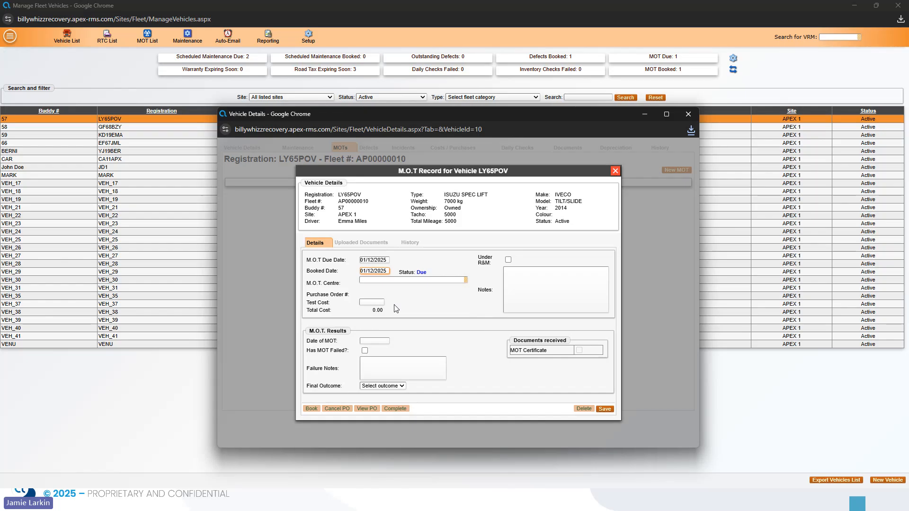
# Choose Test (DEMO) as the M.O.T. centre and save the booking.
pyautogui.click(394, 280)
pyautogui.write('Tes')
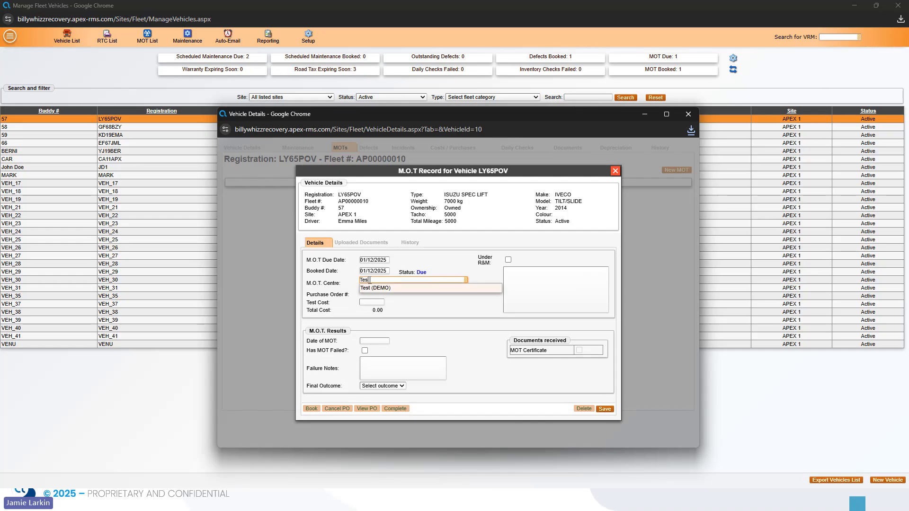
pyautogui.click(398, 289)
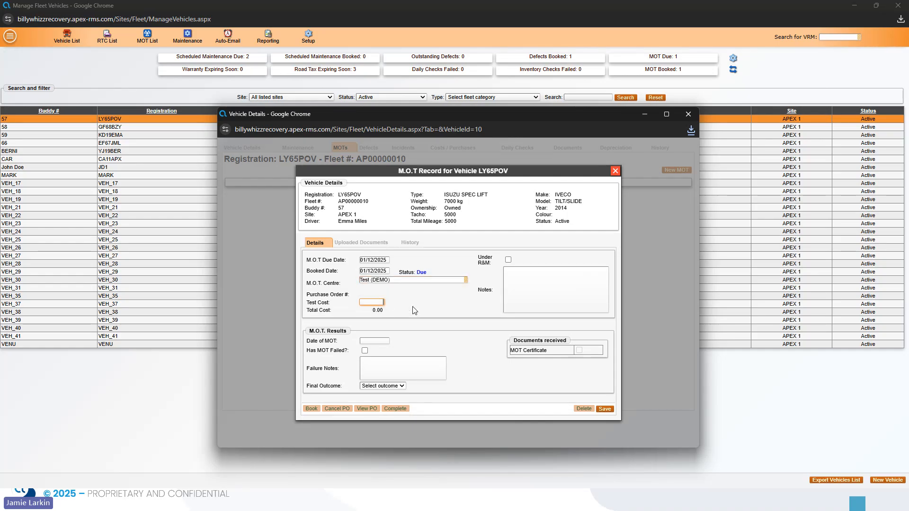
pyautogui.click(605, 410)
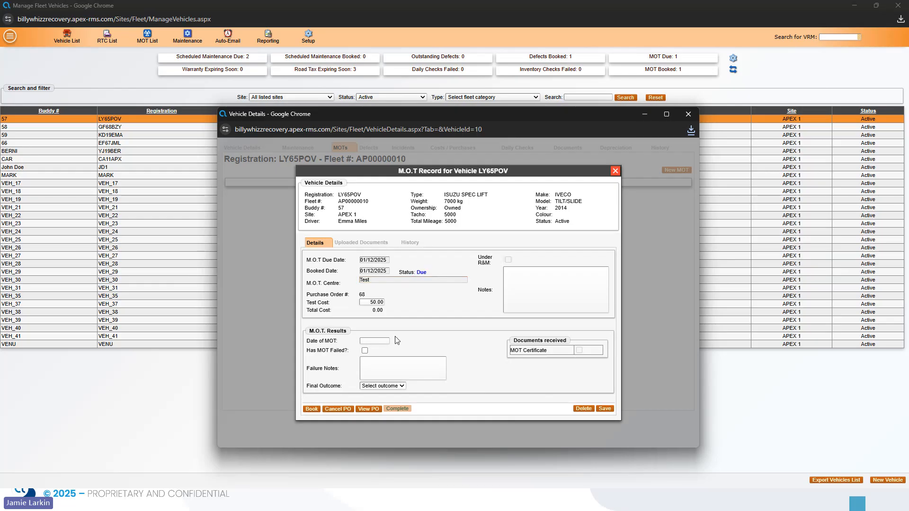
# Record the MOT as taken on 01/12/2025 with a Pass final outcome.
pyautogui.click(377, 340)
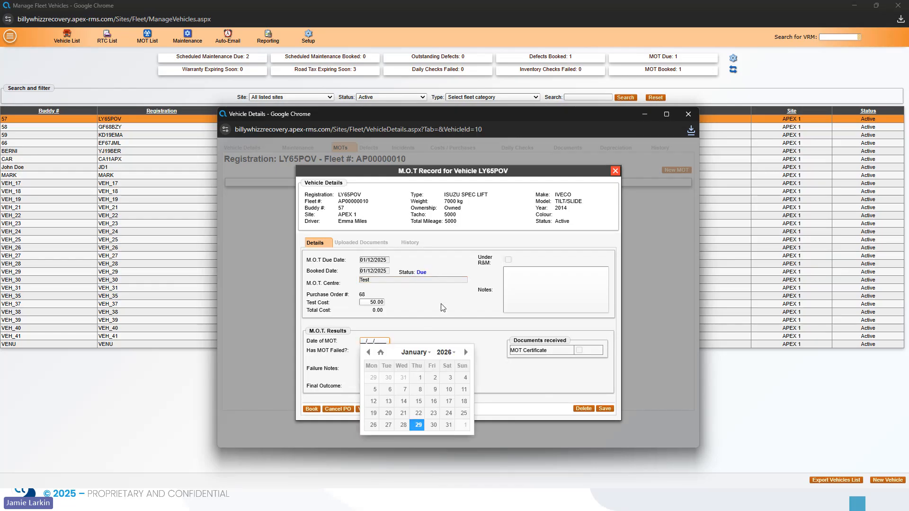
pyautogui.click(368, 352)
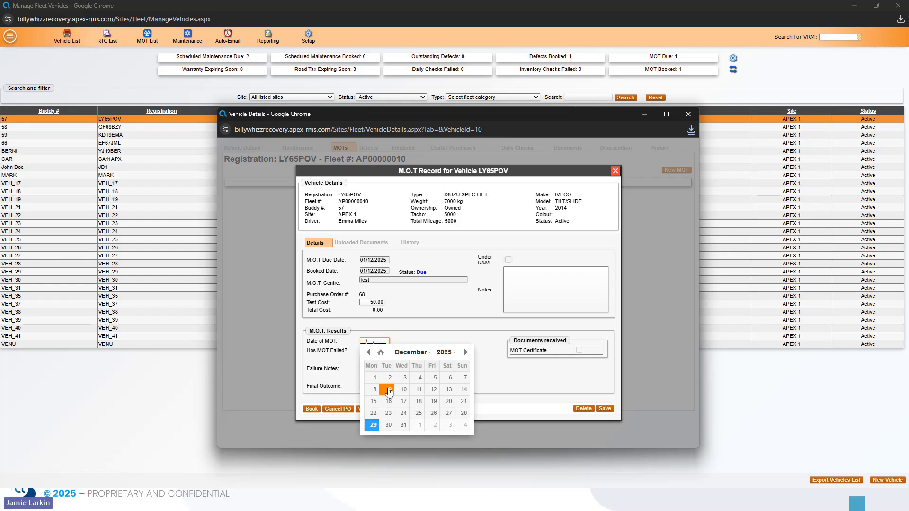
pyautogui.click(375, 378)
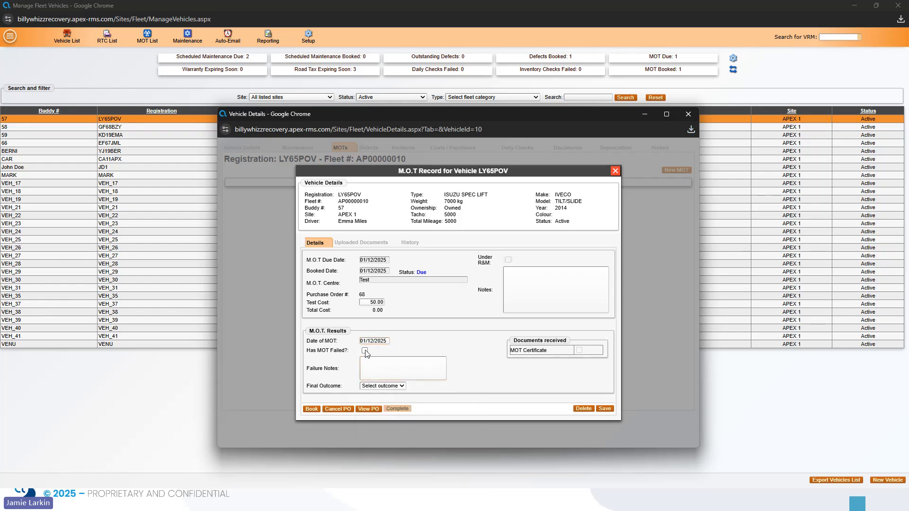
pyautogui.click(381, 371)
pyautogui.click(383, 386)
pyautogui.click(378, 403)
# Book the MOT and save its purchase order.
pyautogui.click(311, 410)
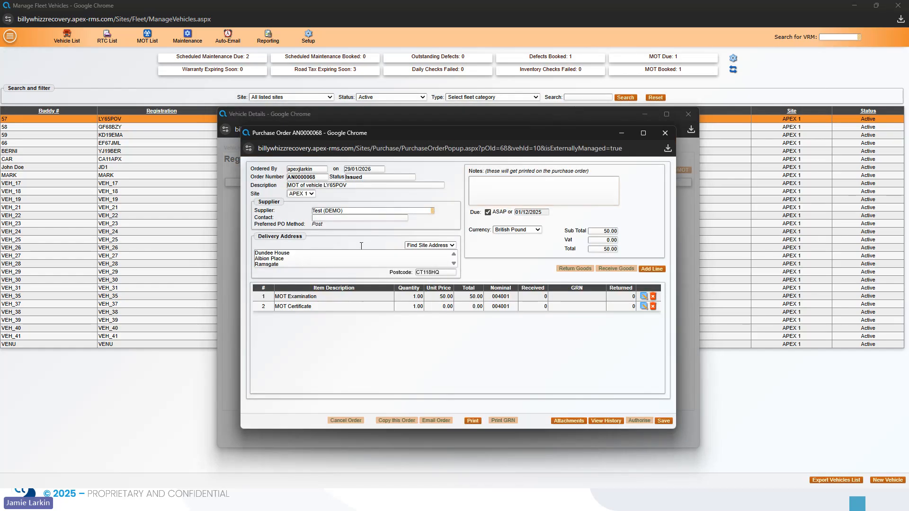
pyautogui.click(661, 420)
pyautogui.click(460, 321)
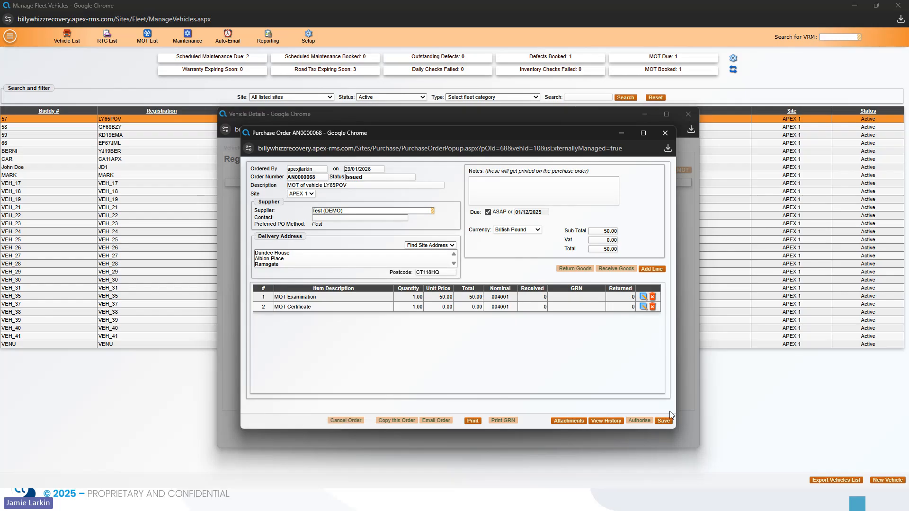
pyautogui.click(663, 421)
pyautogui.click(460, 321)
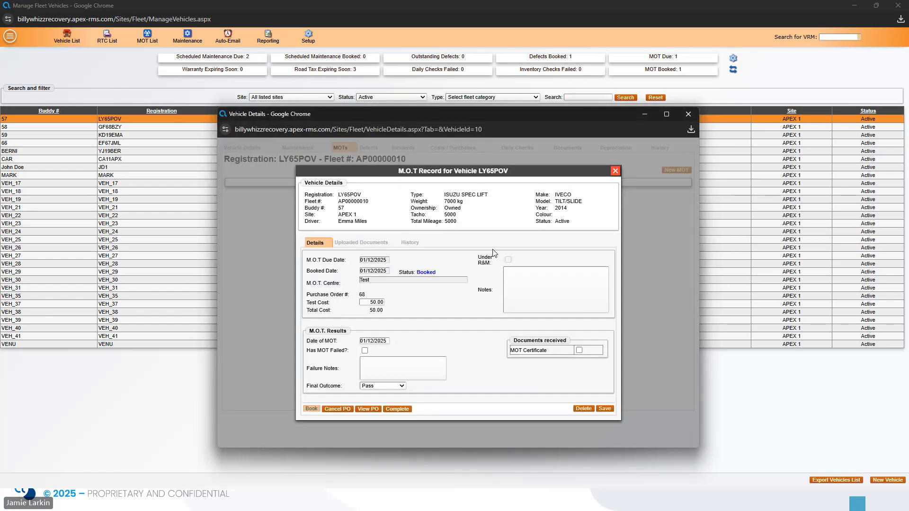
# Mark the MOT Completed and close the MOT and vehicle windows.
pyautogui.click(401, 408)
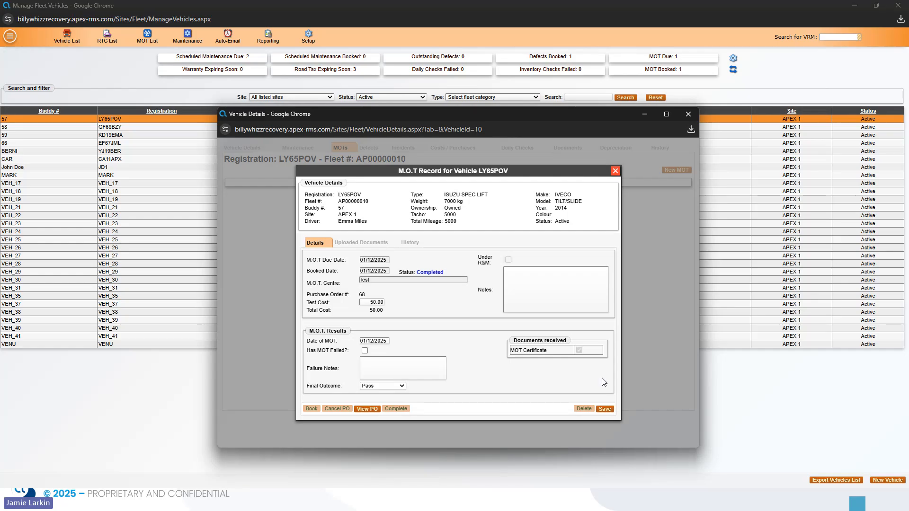
pyautogui.click(614, 171)
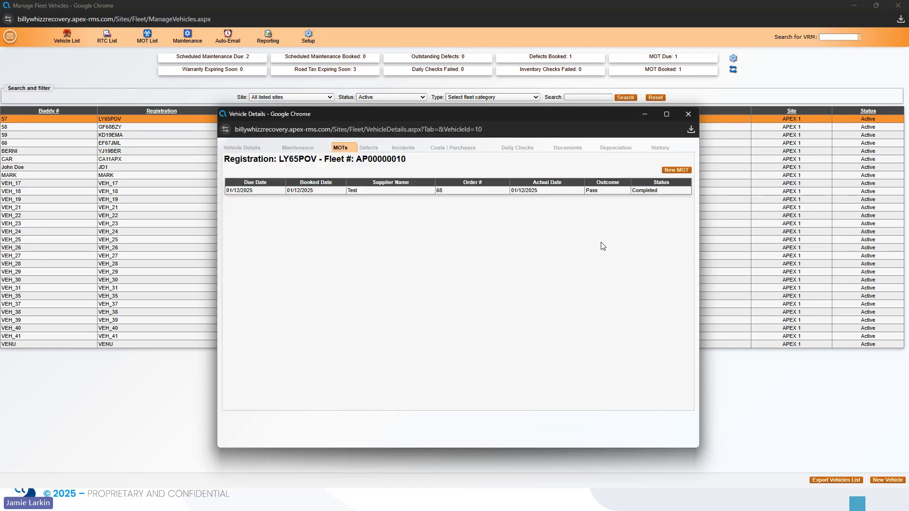
pyautogui.click(687, 114)
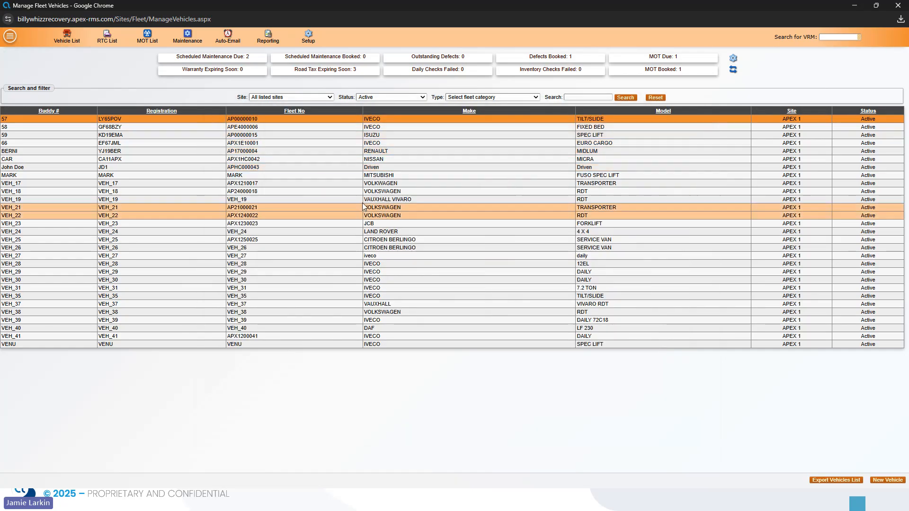
# Add a user as Auto-Email recipient of all four due reports, then view Email Notifications recipients.
pyautogui.click(225, 44)
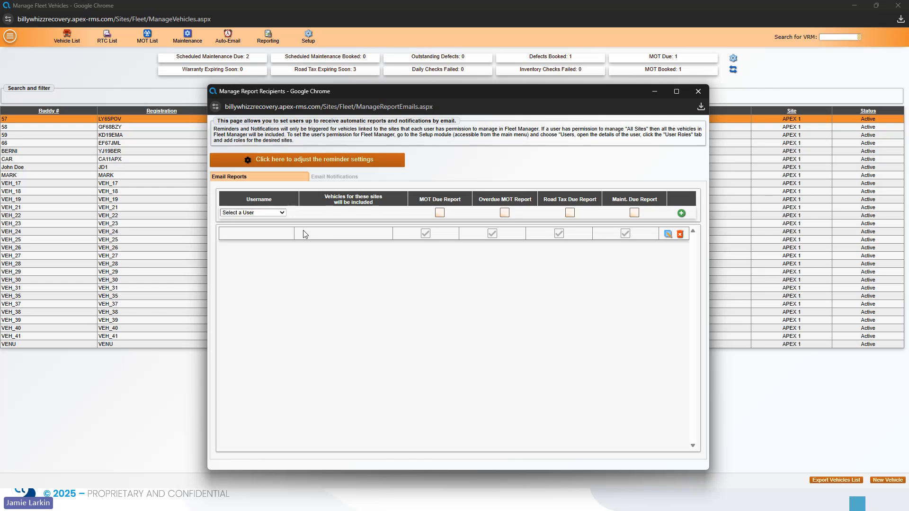
pyautogui.click(268, 213)
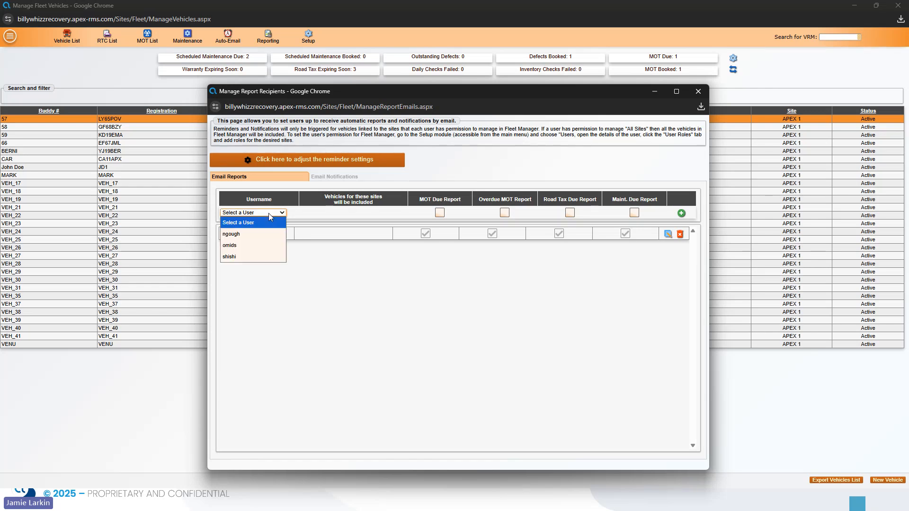
pyautogui.click(244, 256)
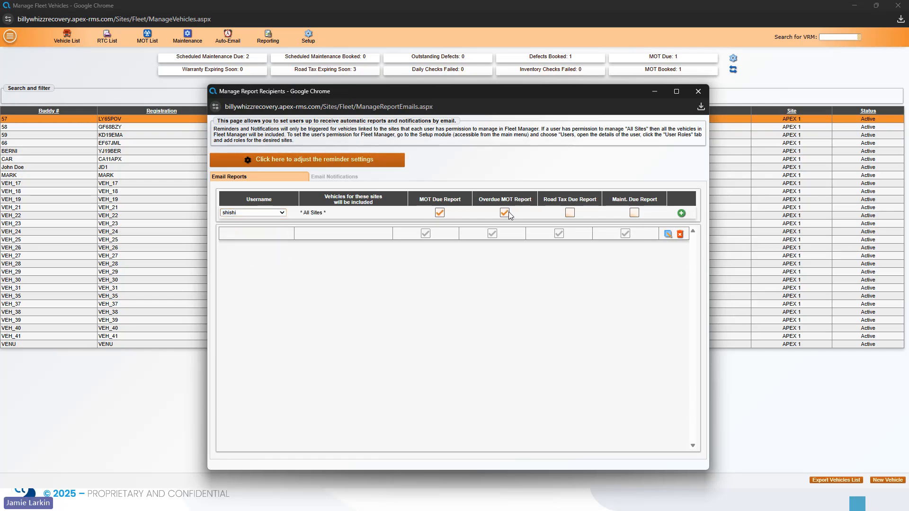
pyautogui.click(569, 213)
pyautogui.click(634, 213)
pyautogui.click(681, 213)
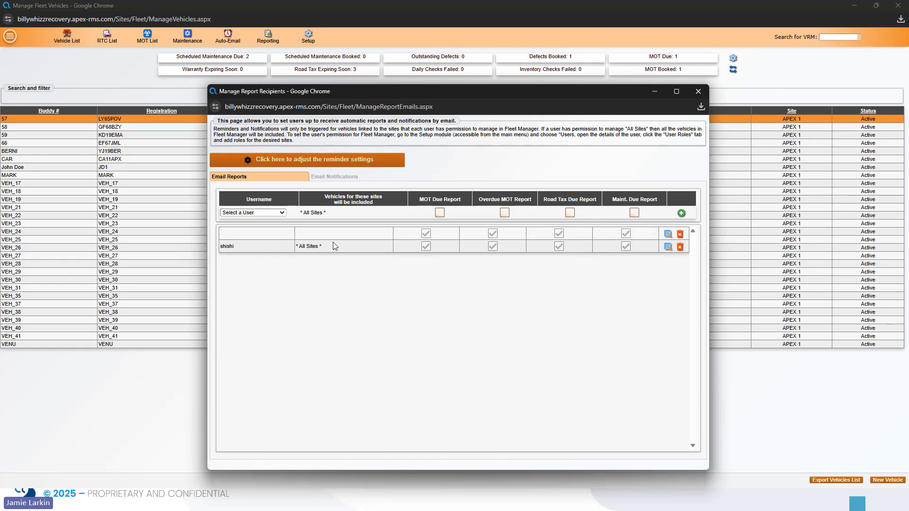
pyautogui.click(331, 177)
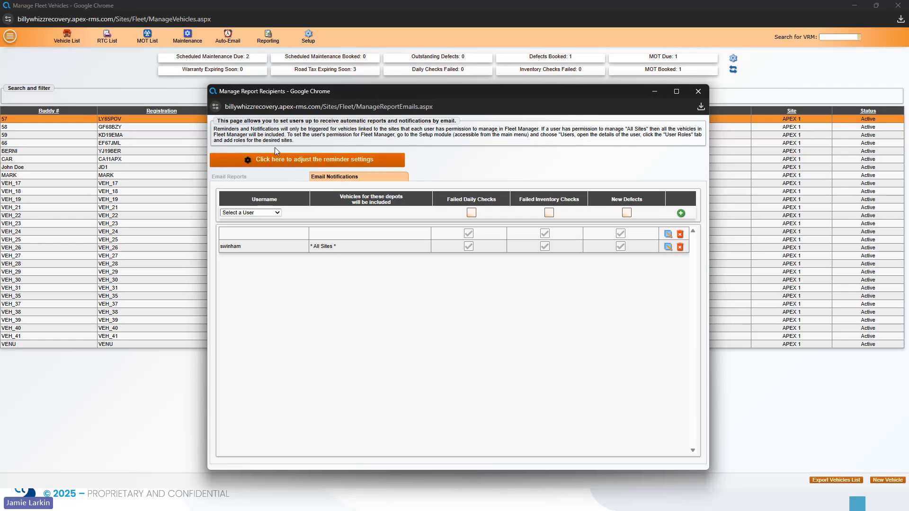
# Change the MOT reminder lead time from 30 to 60 days and close both email windows.
pyautogui.click(271, 165)
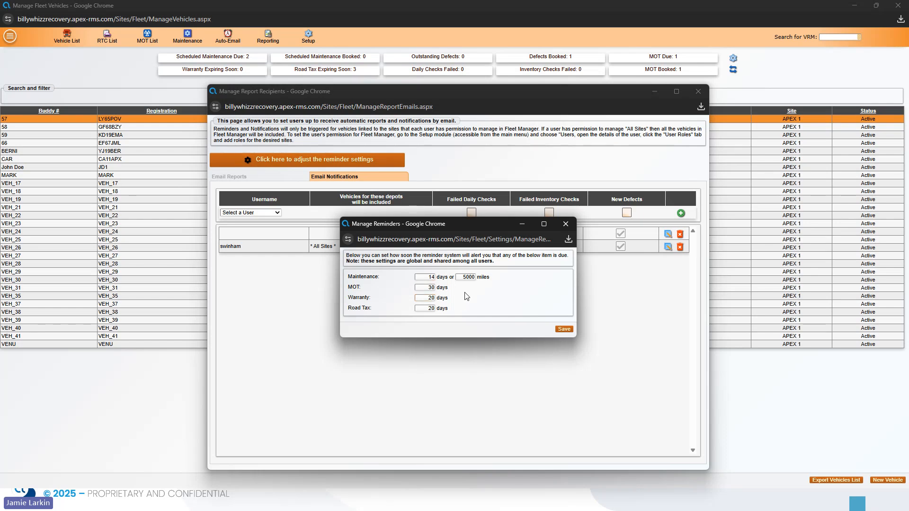
pyautogui.press('Tab')
pyautogui.click(424, 287)
pyautogui.write('60')
pyautogui.click(563, 329)
pyautogui.click(458, 322)
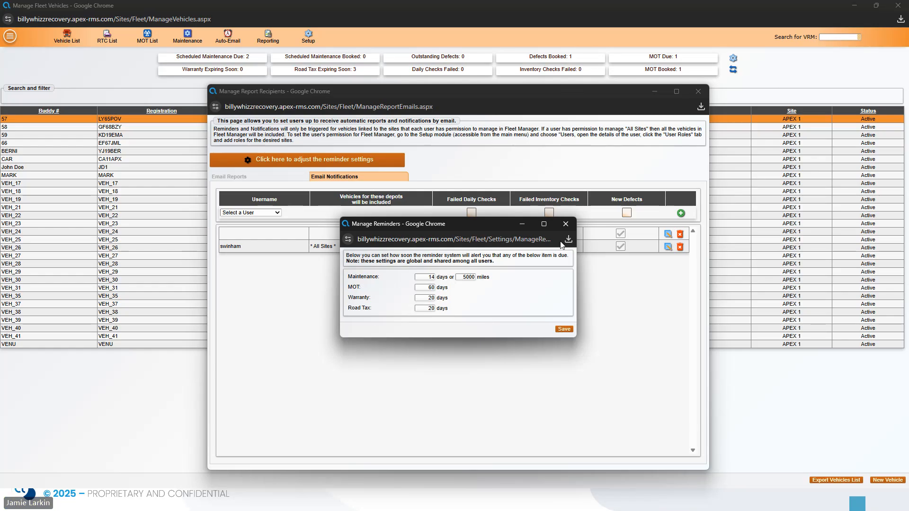
pyautogui.click(565, 224)
pyautogui.click(698, 91)
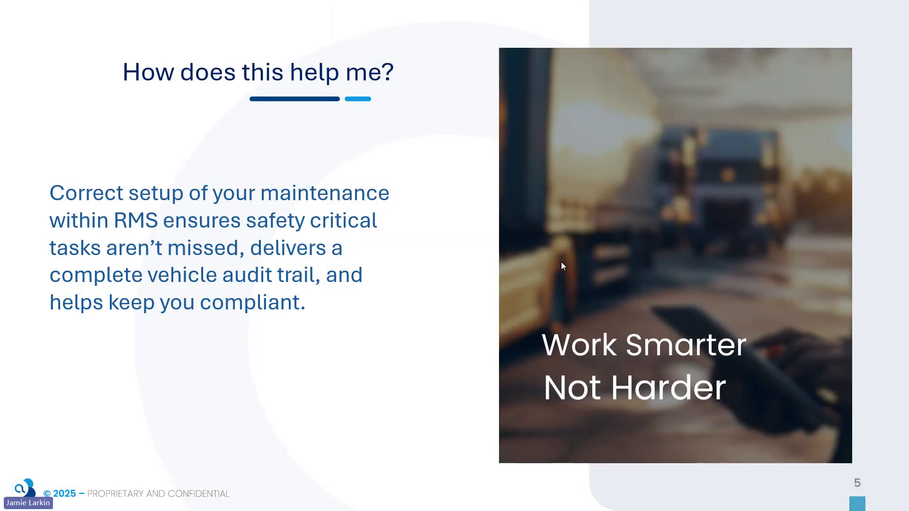
# Advance the slideshow past the Conclusion slide to the feedback slide.
pyautogui.click(566, 263)
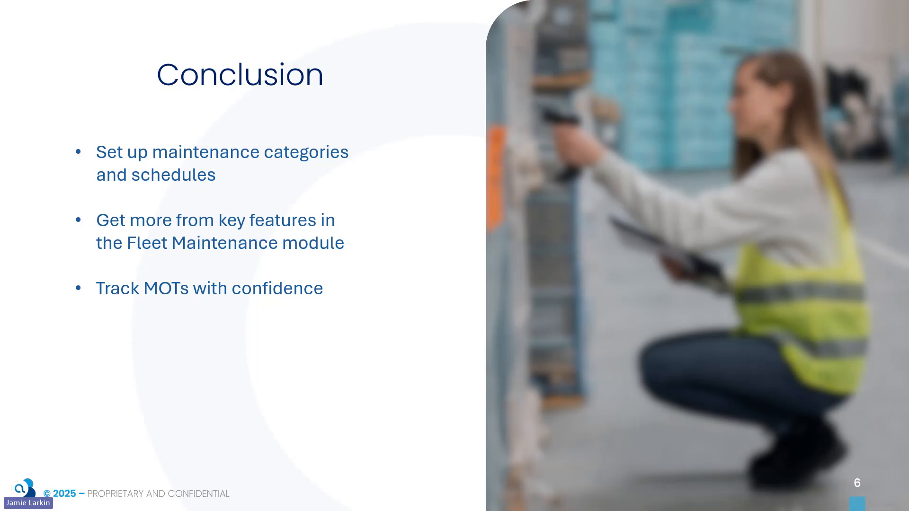
pyautogui.press('Right')
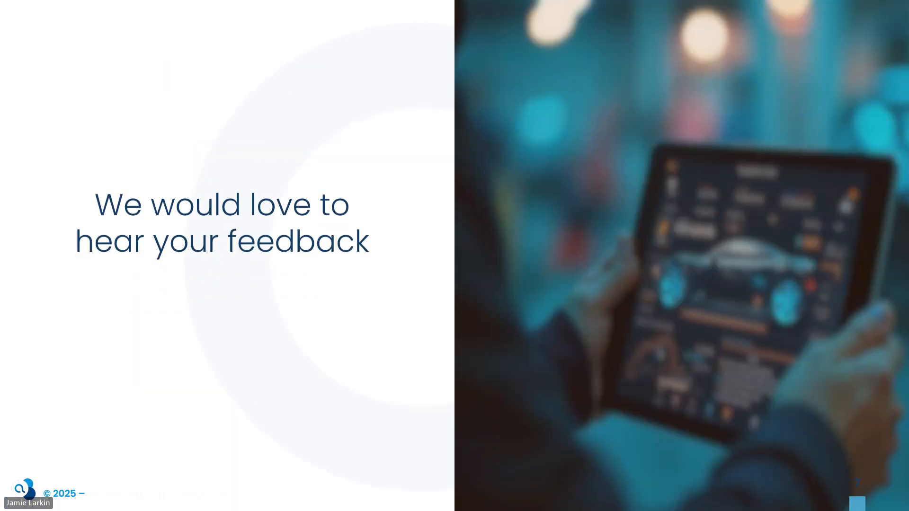
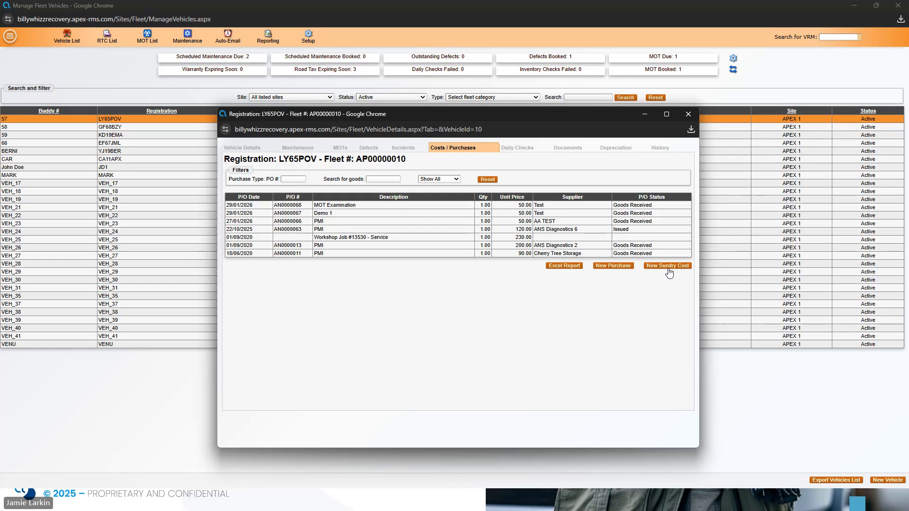
pyautogui.click(667, 265)
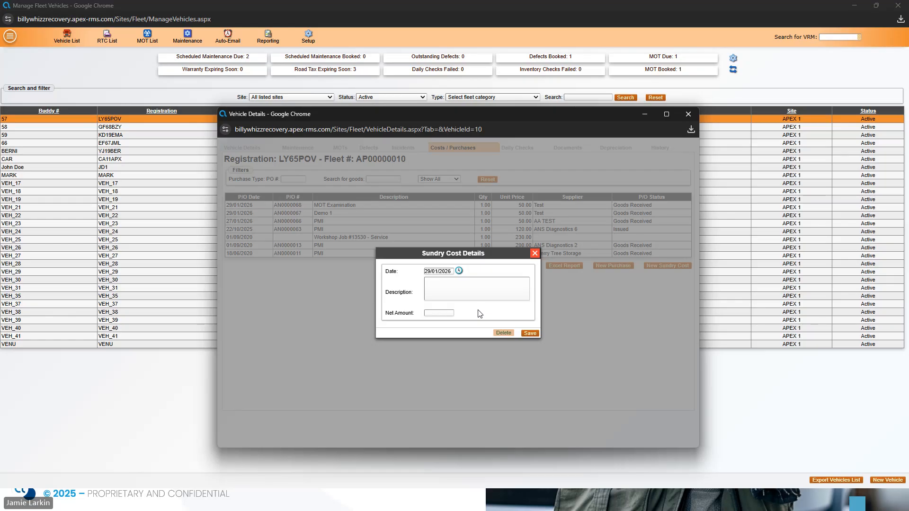
pyautogui.click(534, 254)
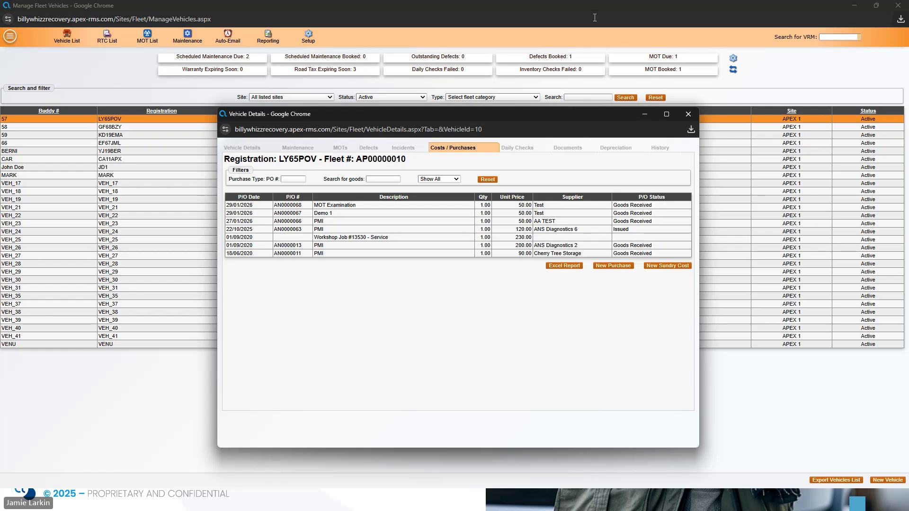
# Close the LY65POV Vehicle Details window to return to the Manage Fleet Vehicles list.
pyautogui.click(688, 114)
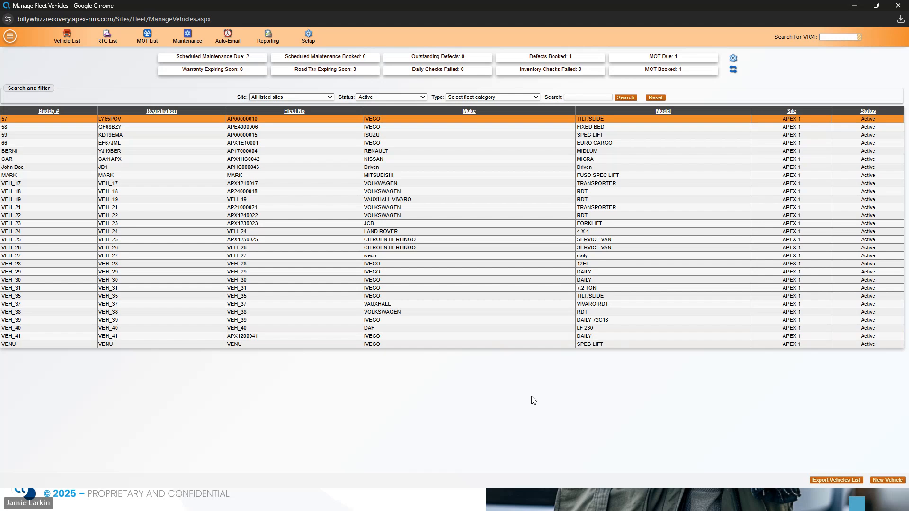
# Go to the Recovery job list and open the Profit and Loss per vehicle report under Reports > Financial.
pyautogui.click(10, 36)
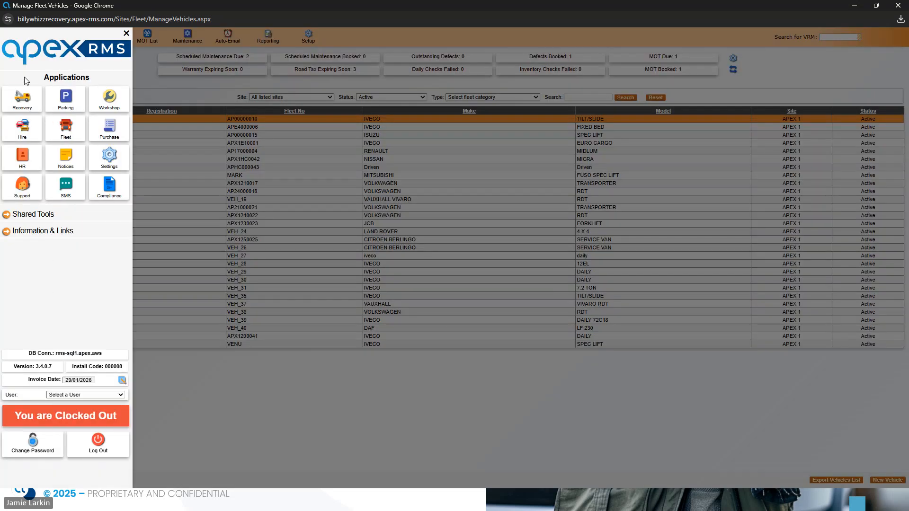
pyautogui.click(22, 100)
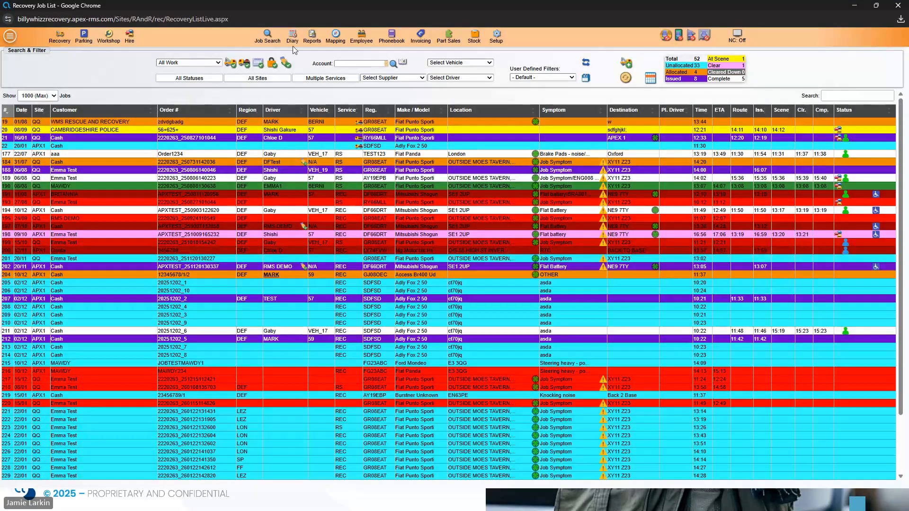
pyautogui.click(312, 37)
pyautogui.moveTo(330, 97)
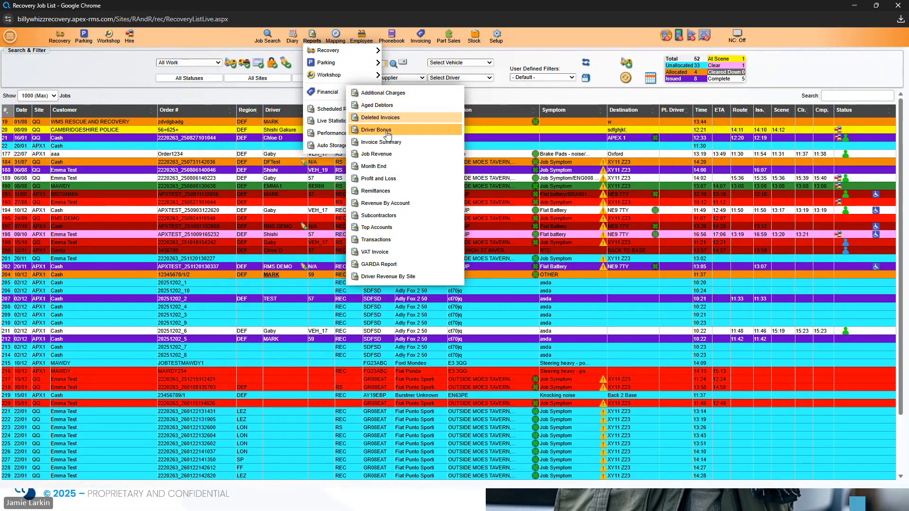
pyautogui.click(382, 180)
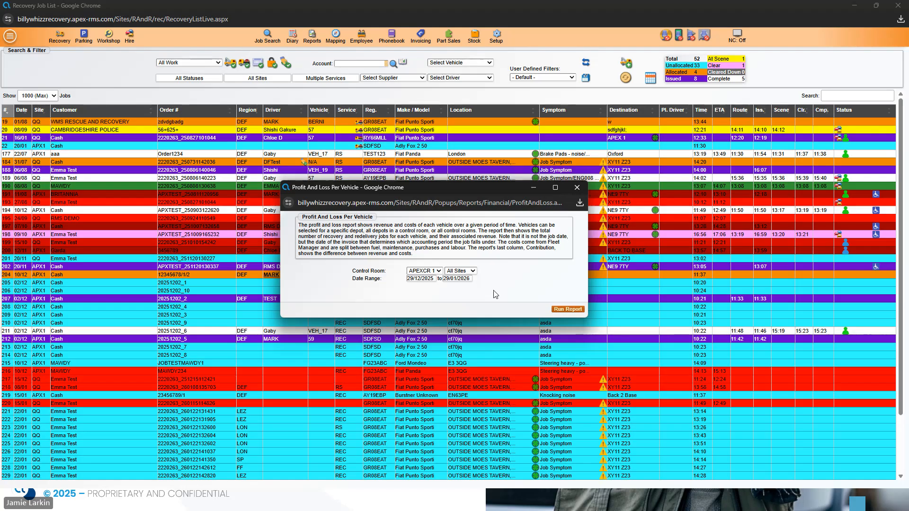
# Run the report, review ProfitAndLoss (3).xlsx in Excel (950.00 depreciation, -1100.00 contribution), then close Excel.
pyautogui.click(567, 309)
pyautogui.click(534, 227)
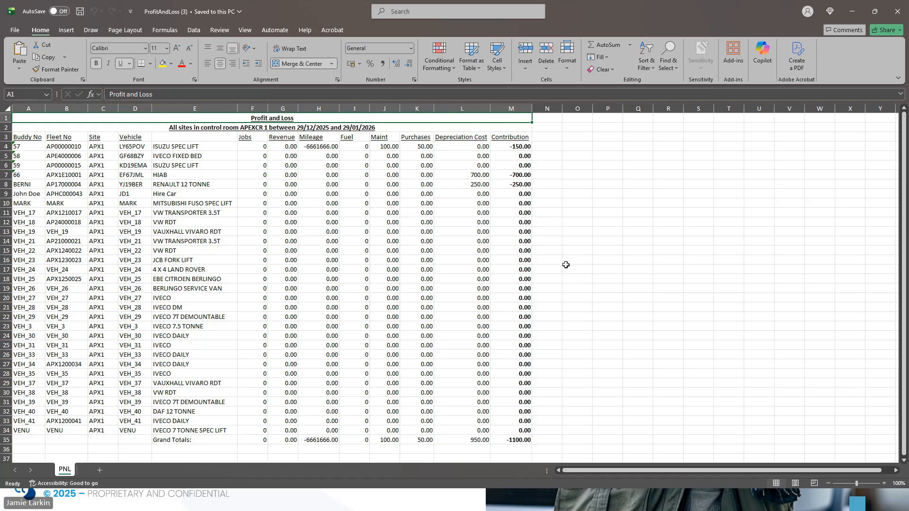
pyautogui.scroll(-2, 565, 265)
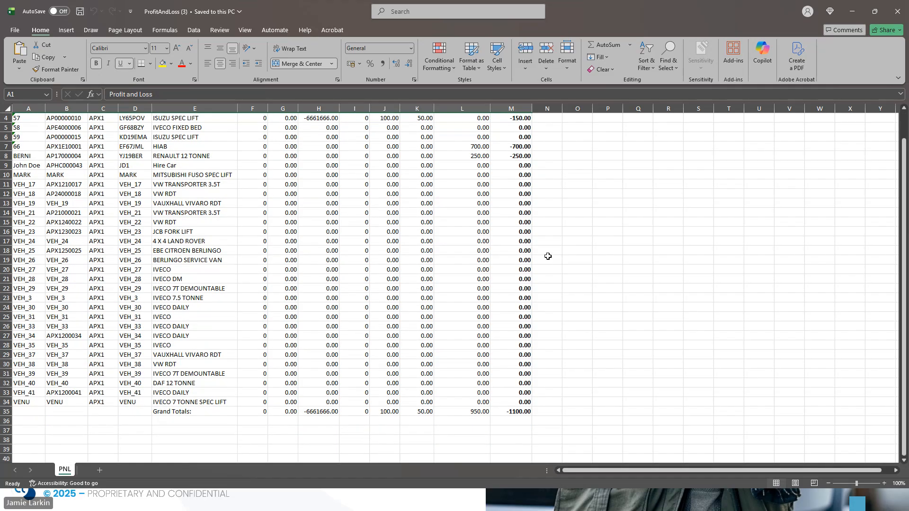
pyautogui.scroll(2, 547, 245)
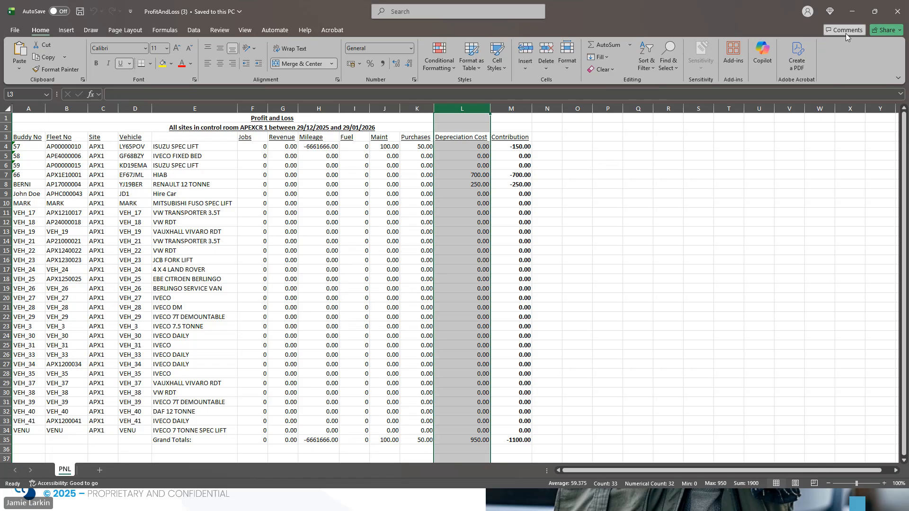
pyautogui.click(897, 14)
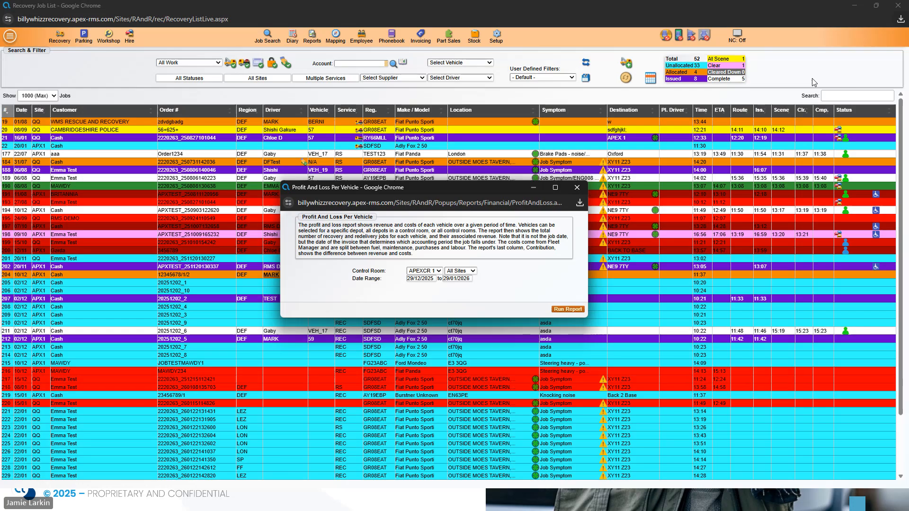
# Close the Profit And Loss Per Vehicle window to return to the Recovery Job List.
pyautogui.click(577, 188)
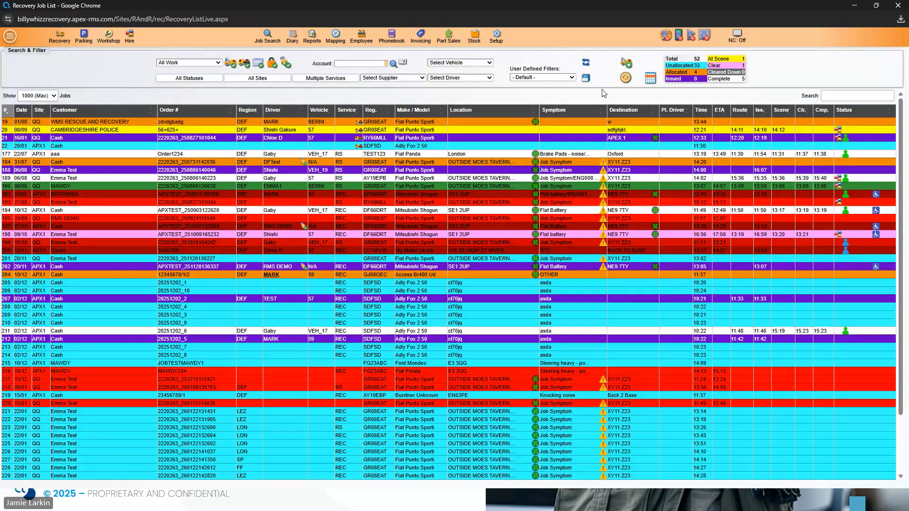
# From the Workshop Job List, start a new workshop job with Job Type Internal Fleet.
pyautogui.click(118, 44)
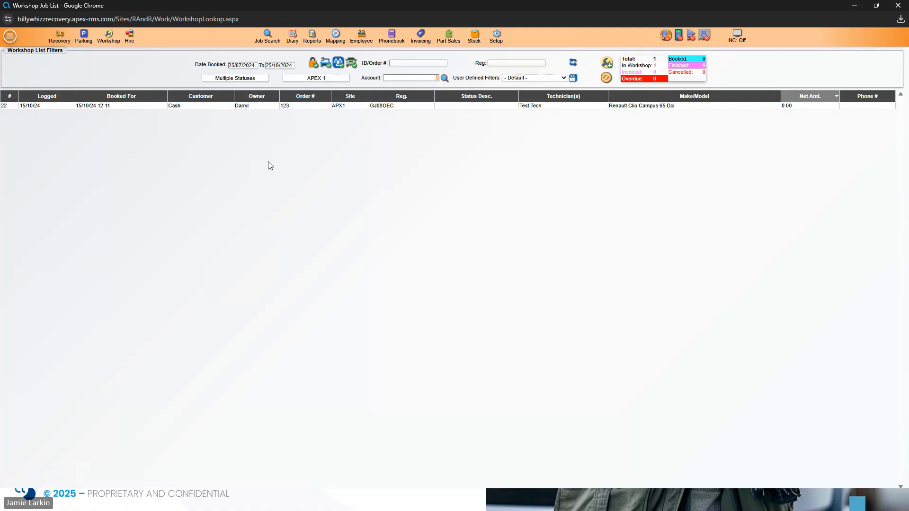
pyautogui.moveTo(109, 38)
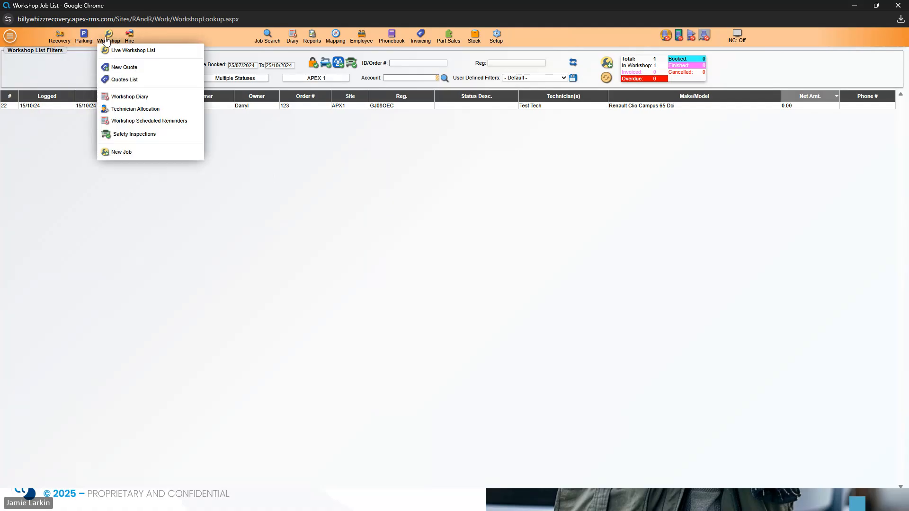
pyautogui.click(122, 151)
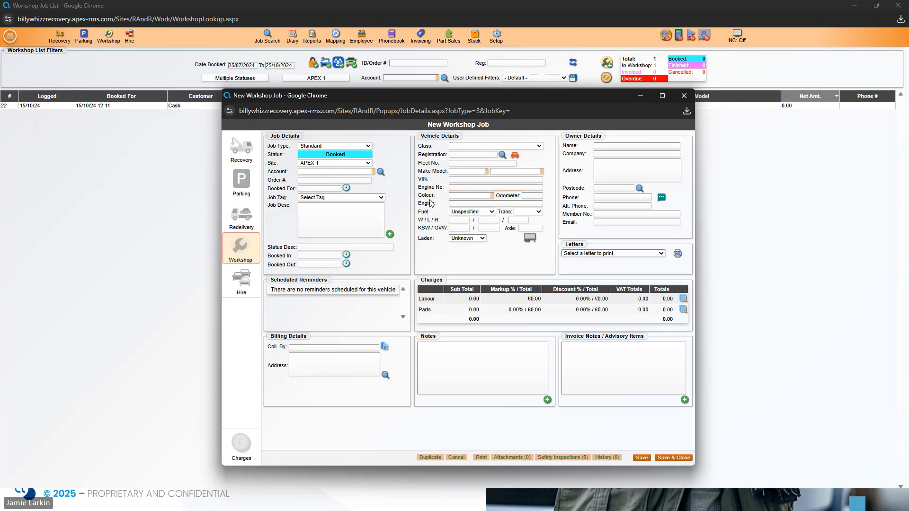
pyautogui.click(342, 144)
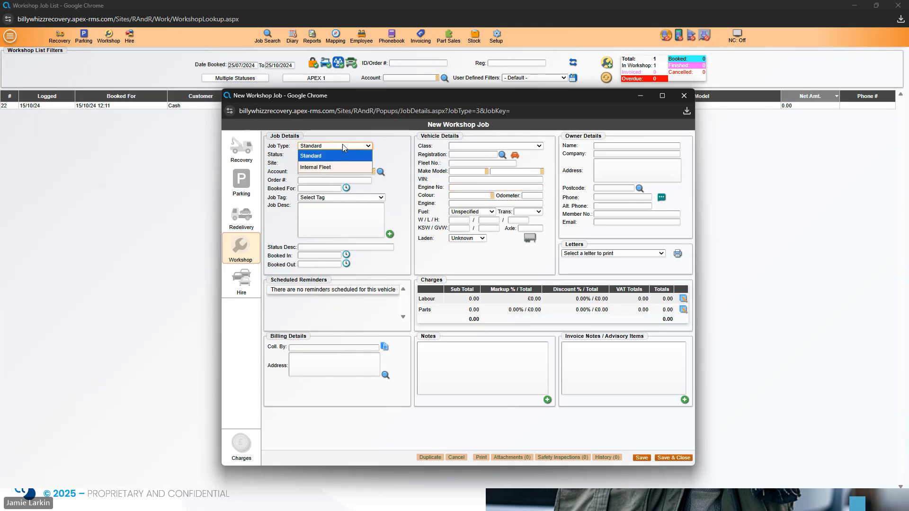
pyautogui.click(347, 168)
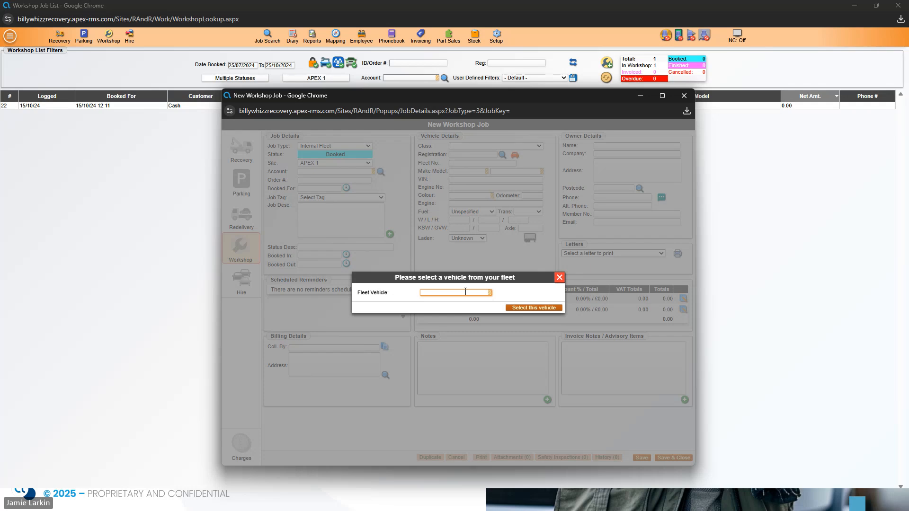
# Clear the fleet vehicle search, dismiss the vehicle prompt, and close the job form unsaved.
pyautogui.write('t')
pyautogui.press('BackSpace')
pyautogui.write('2')
pyautogui.press('BackSpace')
pyautogui.click(559, 277)
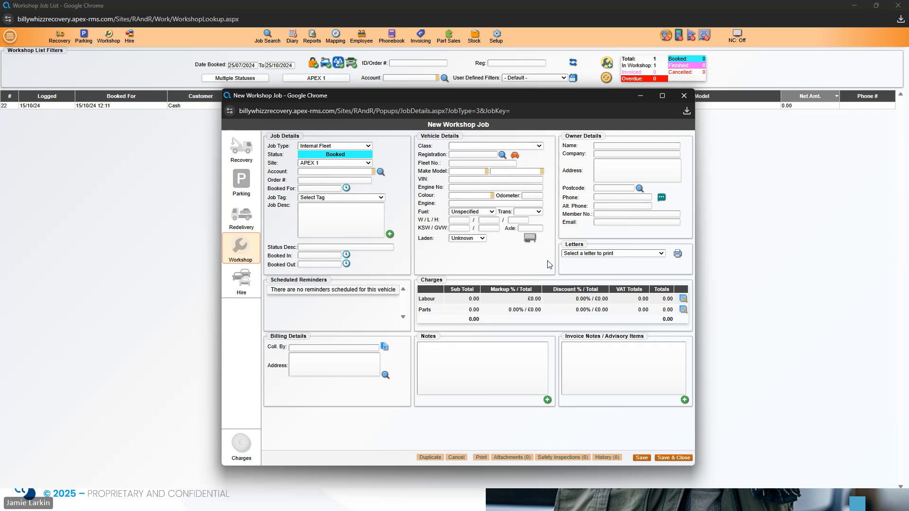
pyautogui.click(684, 95)
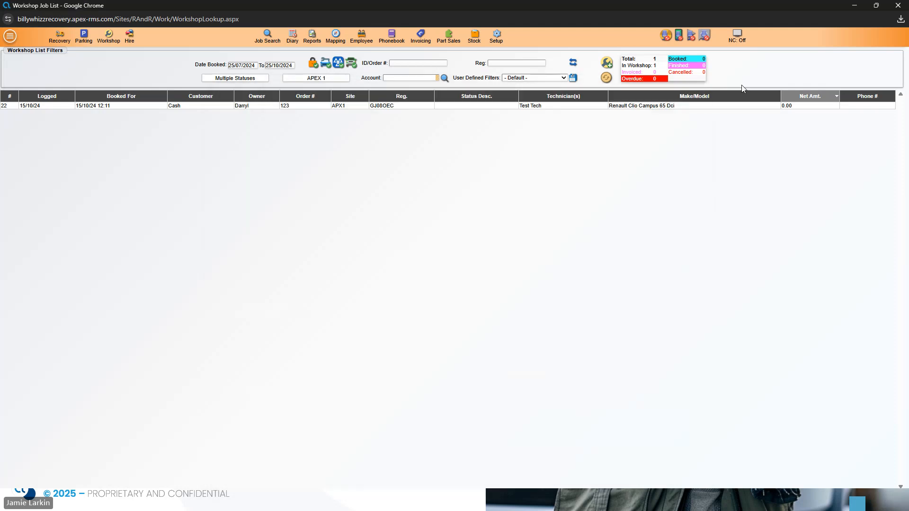
# Minimise Chrome and the vehicle window, then advance the slideshow to the 'Next webinar...' slide.
pyautogui.click(854, 5)
pyautogui.click(643, 115)
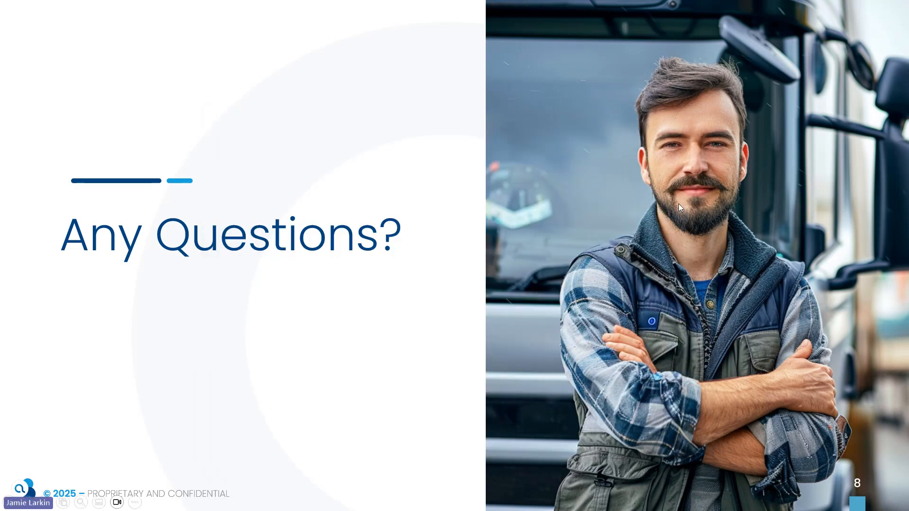
pyautogui.press('Right')
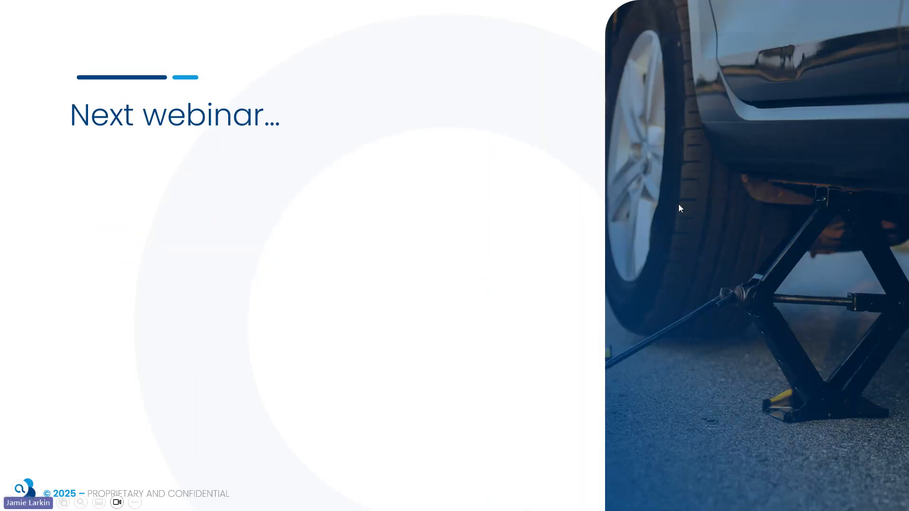